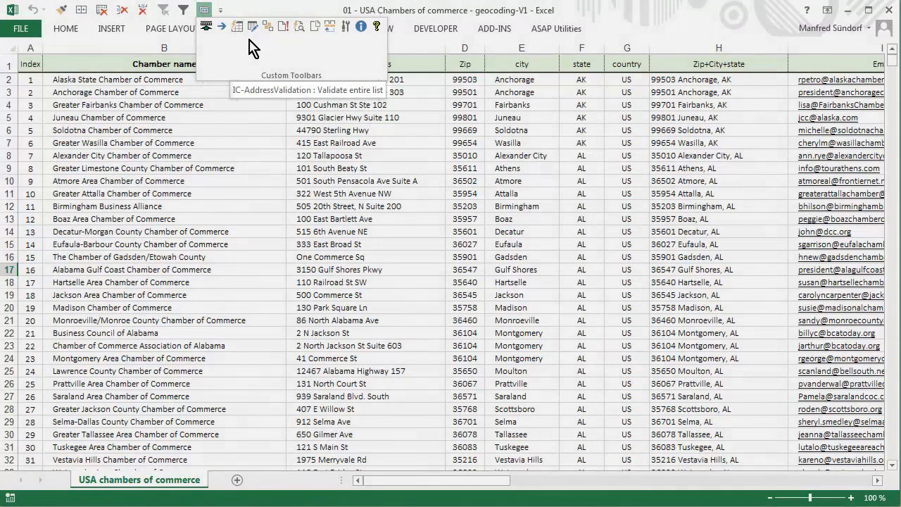
Step: Review the map, default country and language options in the address validation settings and save them
left_click(346, 28)
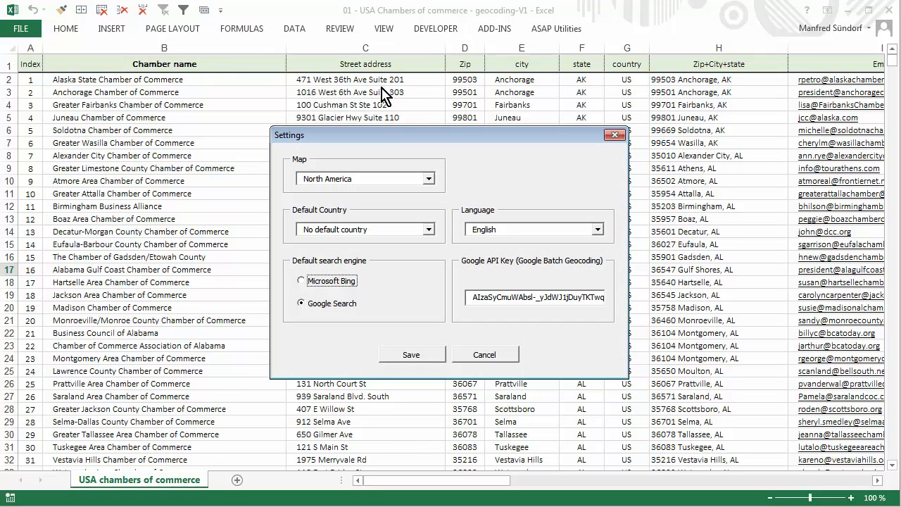
left_click(429, 180)
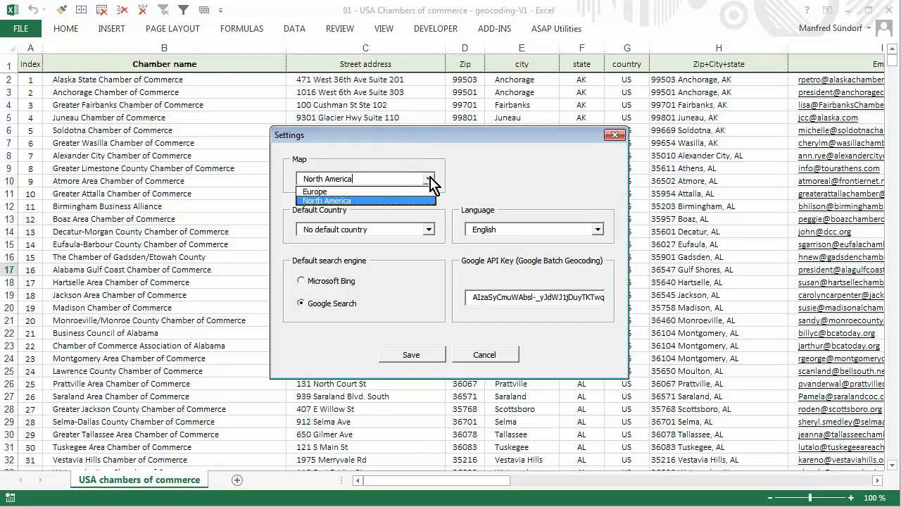
left_click(430, 180)
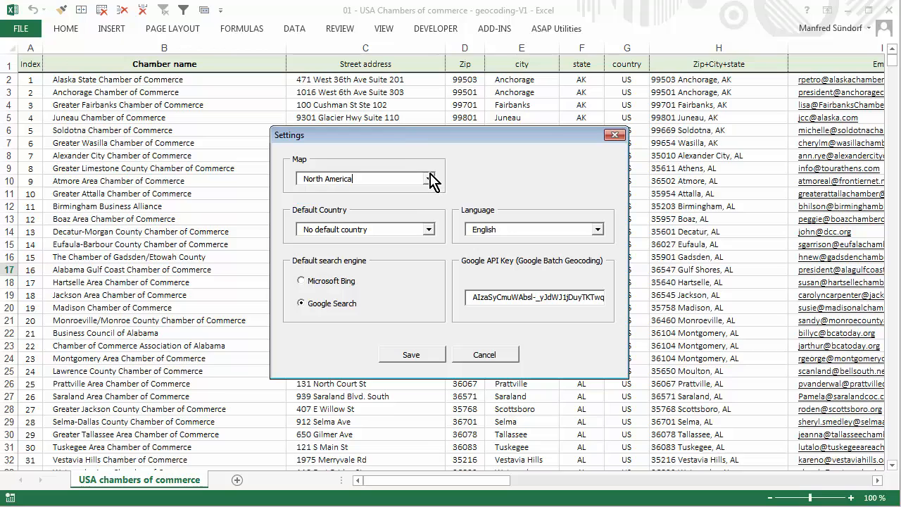
left_click(429, 231)
left_click(429, 230)
left_click(599, 230)
left_click(598, 230)
left_click(413, 355)
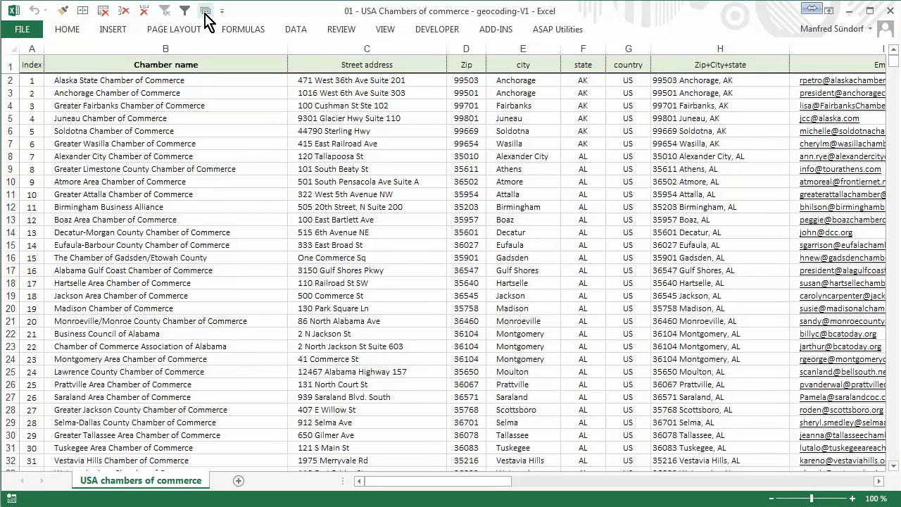
Step: Check the street address and postal code column assignments, enable automatic creation of new columns, and save the assignment
left_click(205, 14)
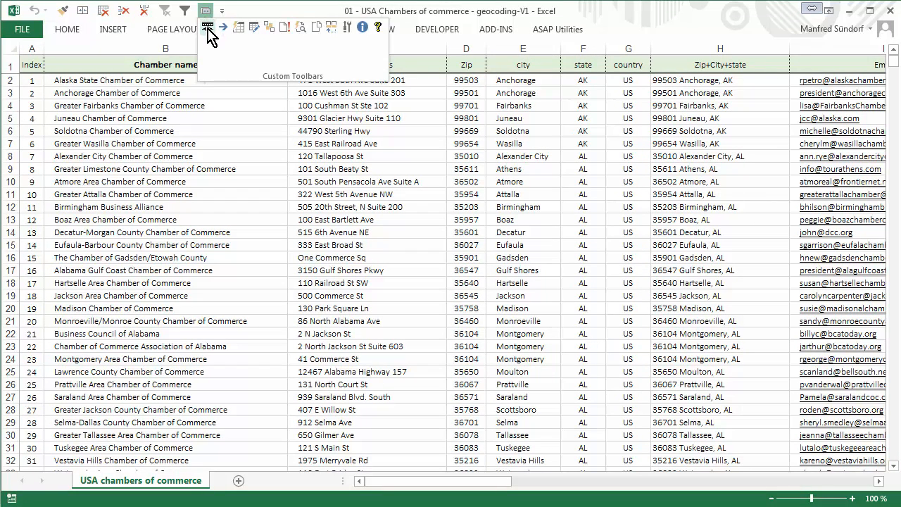
left_click(208, 28)
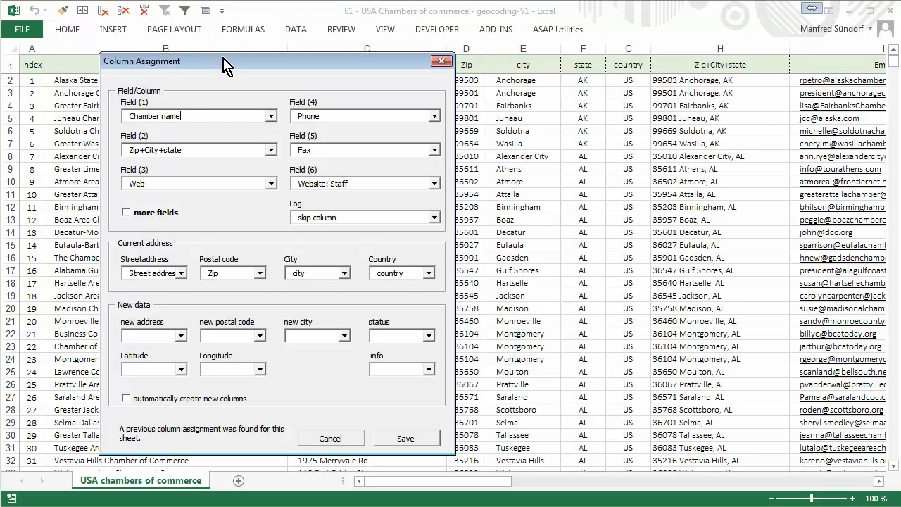
left_click_drag(223, 58, 223, 79)
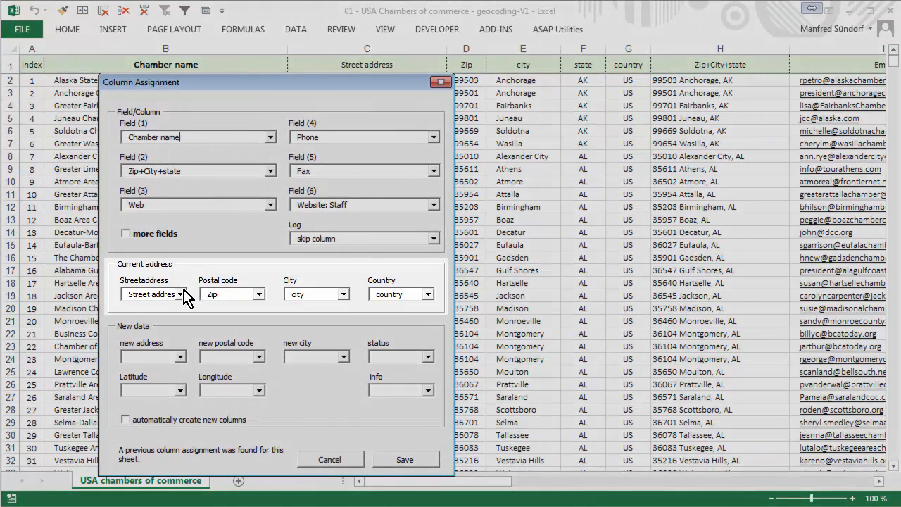
left_click(181, 295)
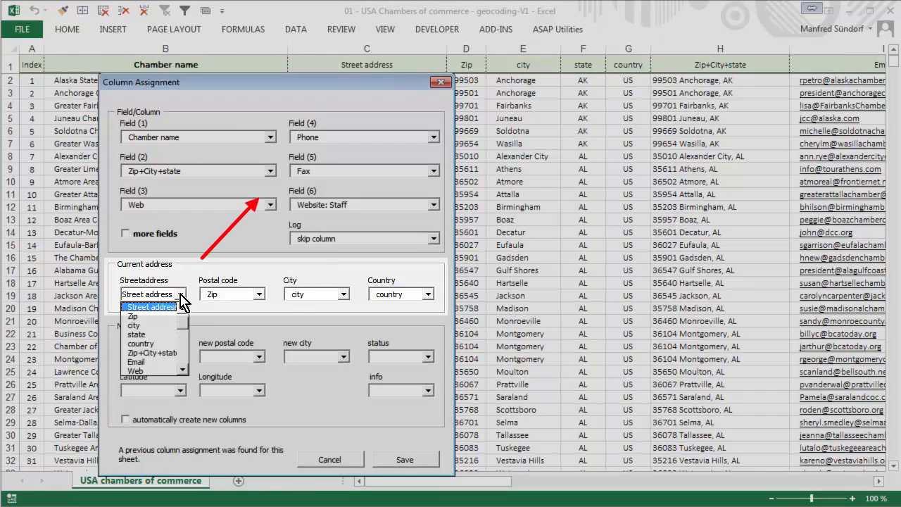
left_click(181, 296)
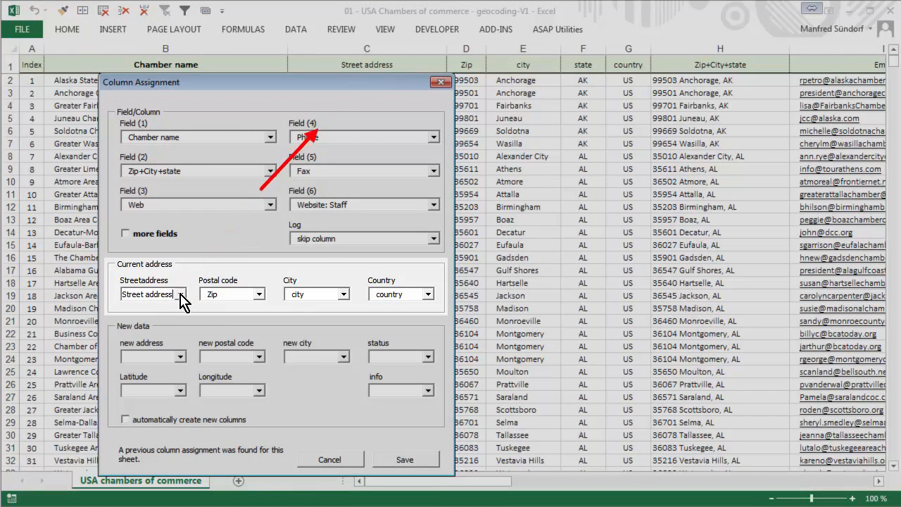
left_click(258, 295)
left_click(259, 295)
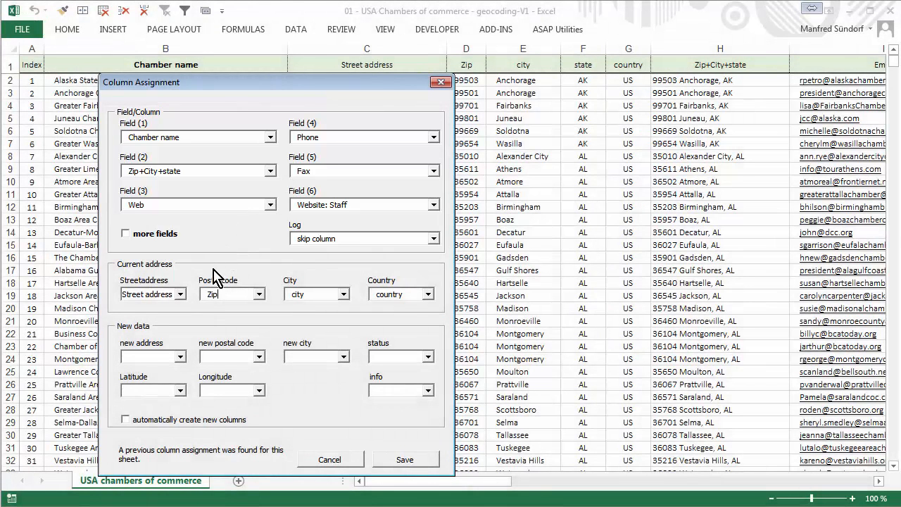
left_click(126, 420)
left_click(405, 462)
Step: Validate the entire address list, and turn on column filters with the status column's filter opened
left_click(205, 13)
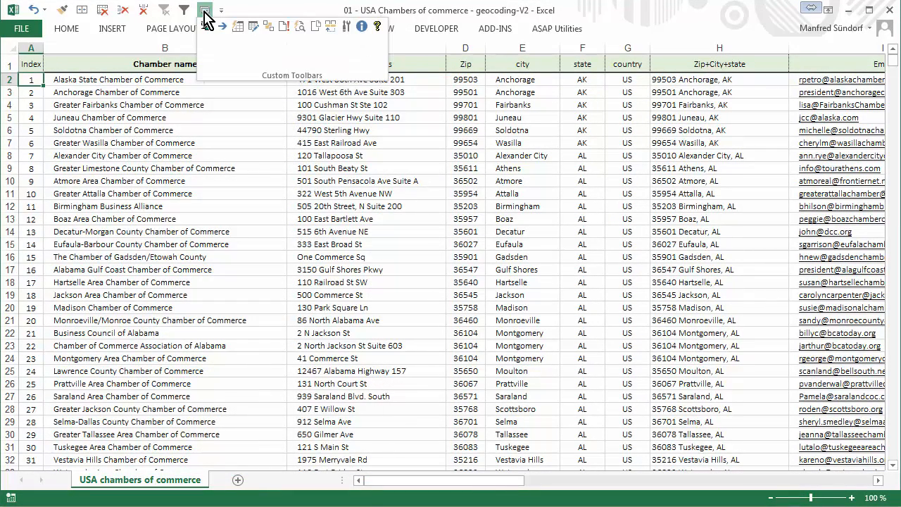
left_click(239, 34)
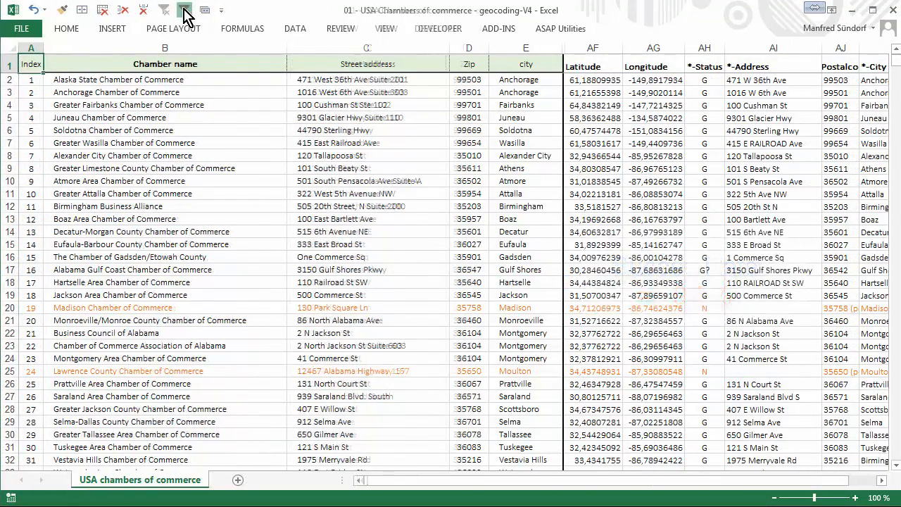
left_click(187, 12)
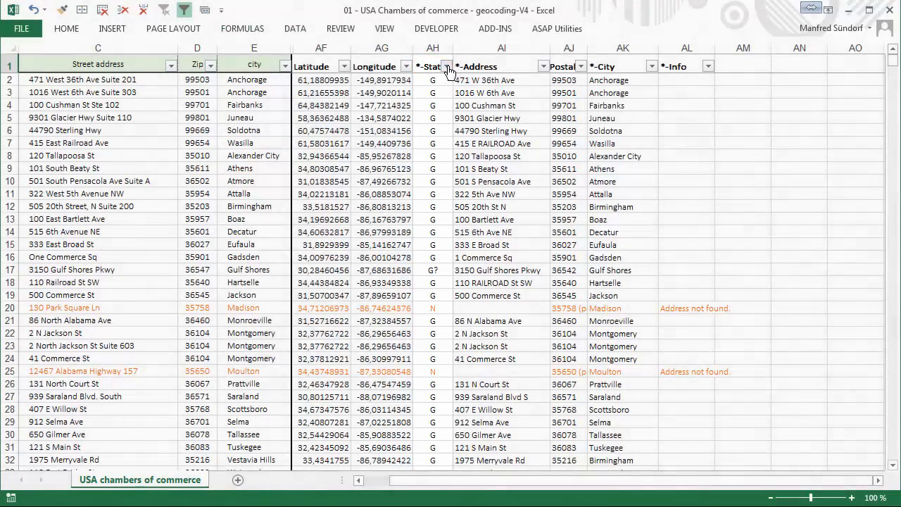
left_click(447, 67)
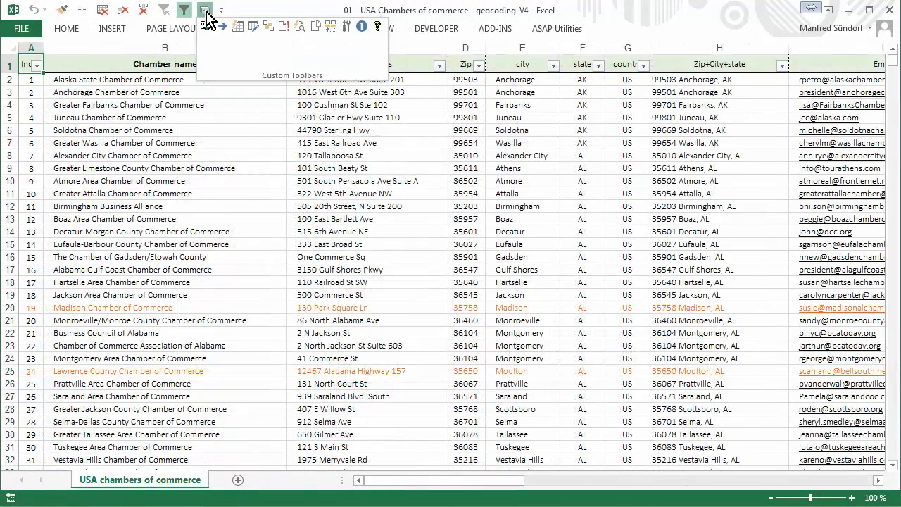
Step: Start the address verification and geocode the Madison Chamber of Commerce with the address looked up in Google Maps
left_click(205, 10)
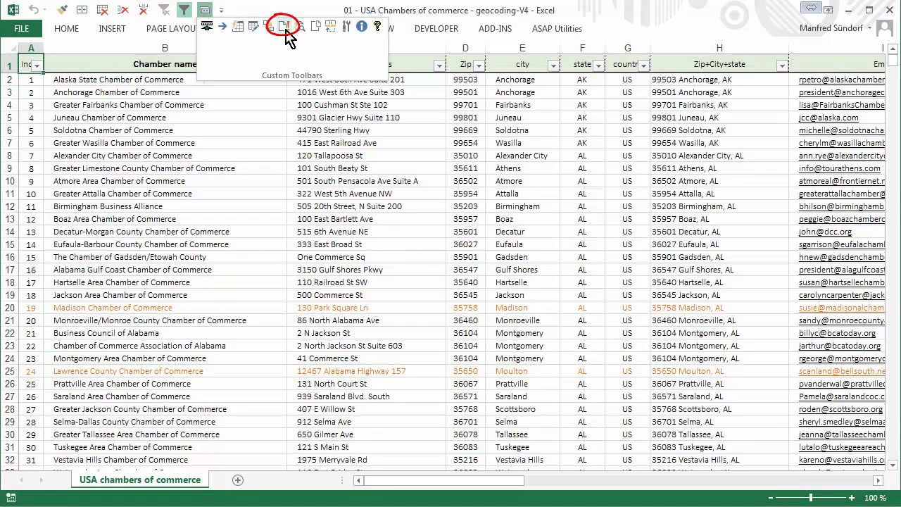
left_click(284, 28)
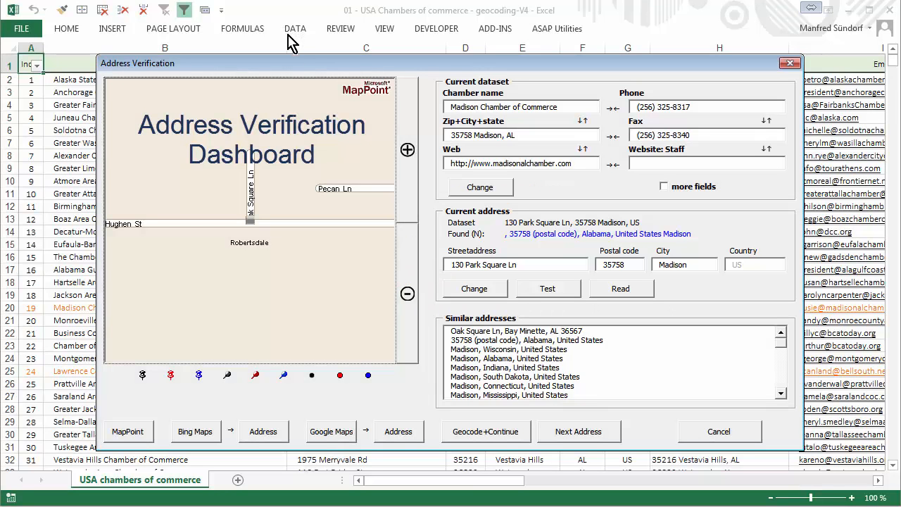
left_click(392, 437)
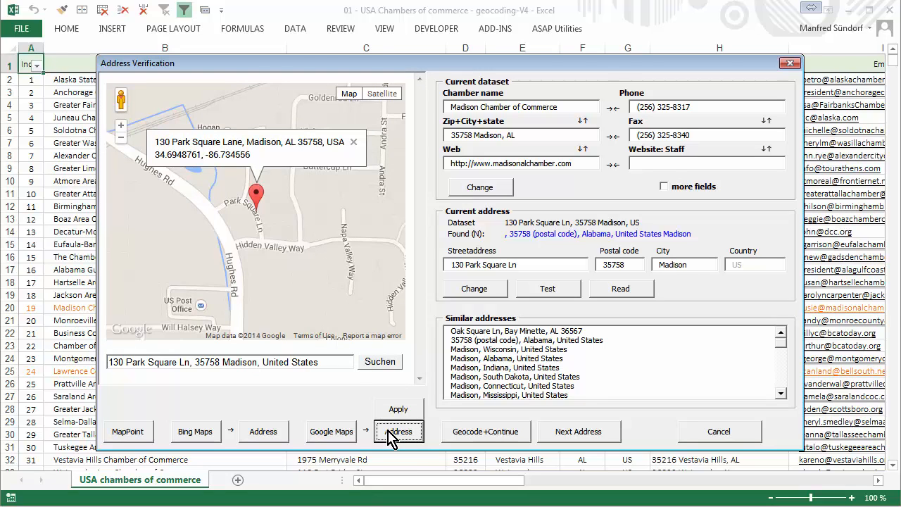
left_click(398, 414)
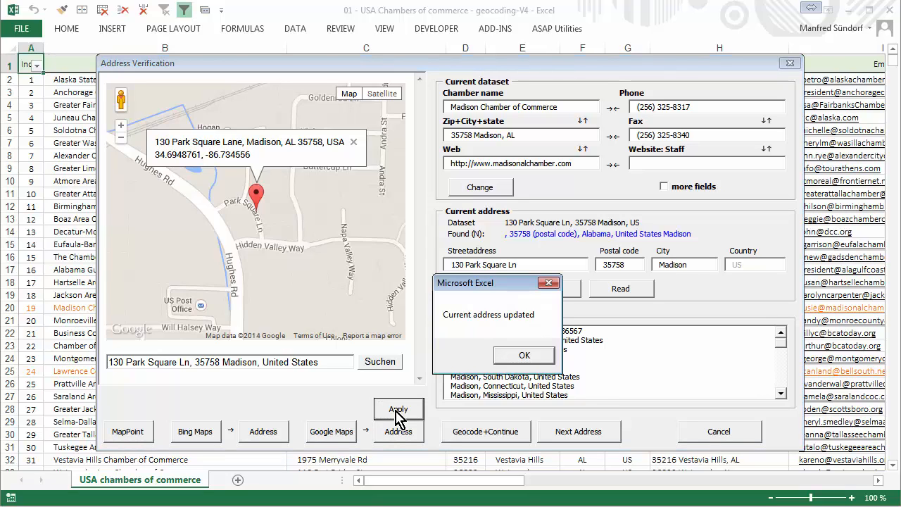
left_click(522, 357)
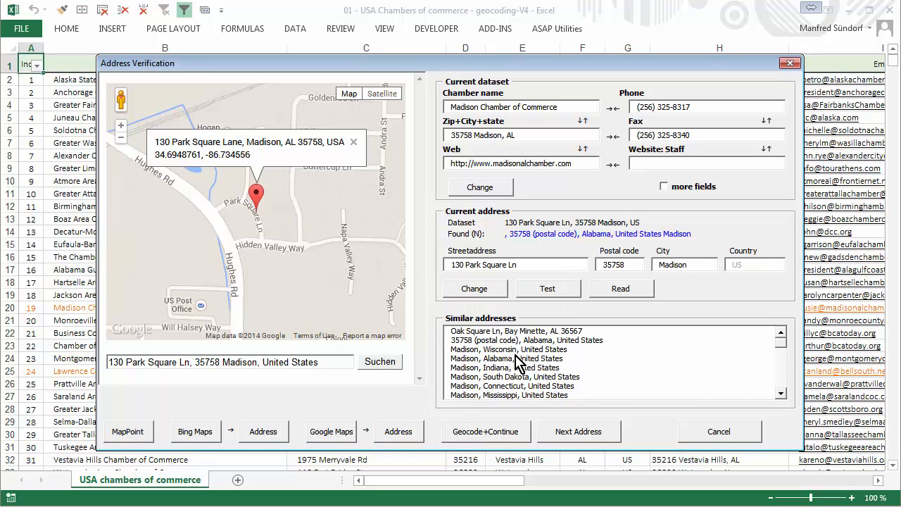
left_click(502, 436)
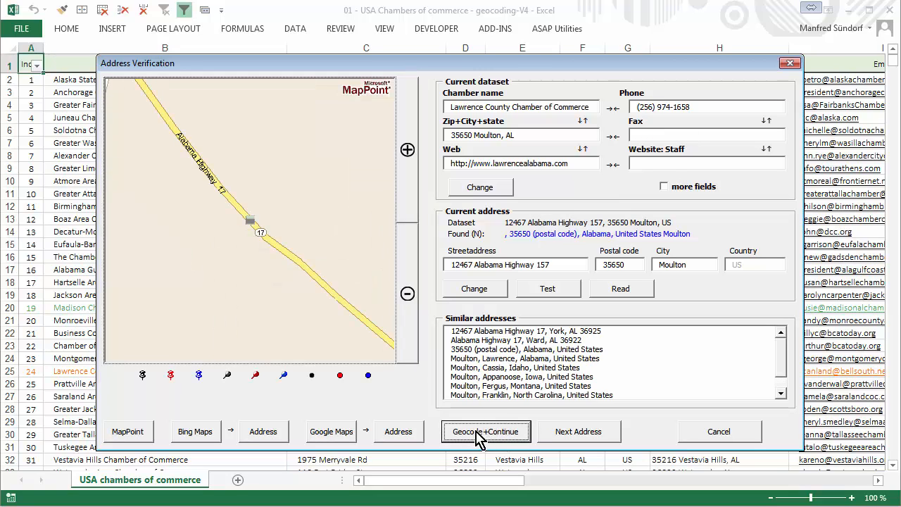
Step: Look up the Lawrence County Chamber of Commerce address in Google Maps and apply it to the record
left_click(409, 434)
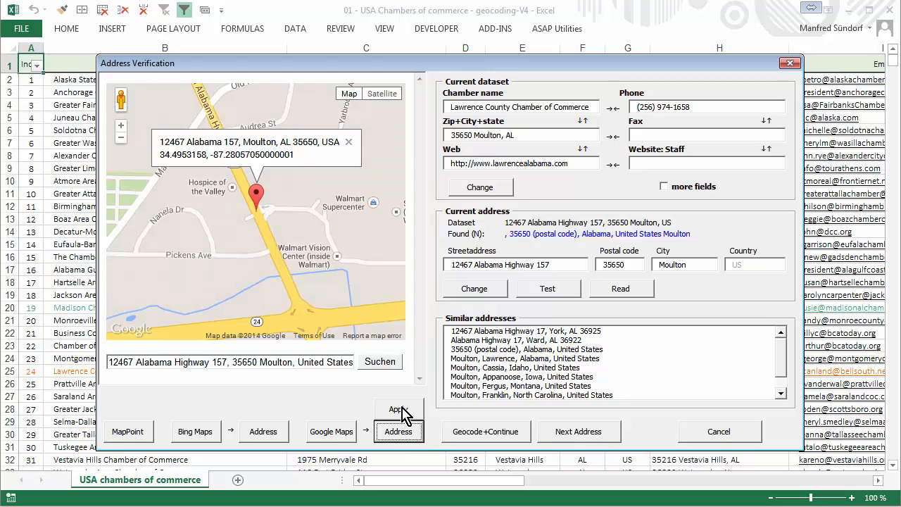
left_click(401, 412)
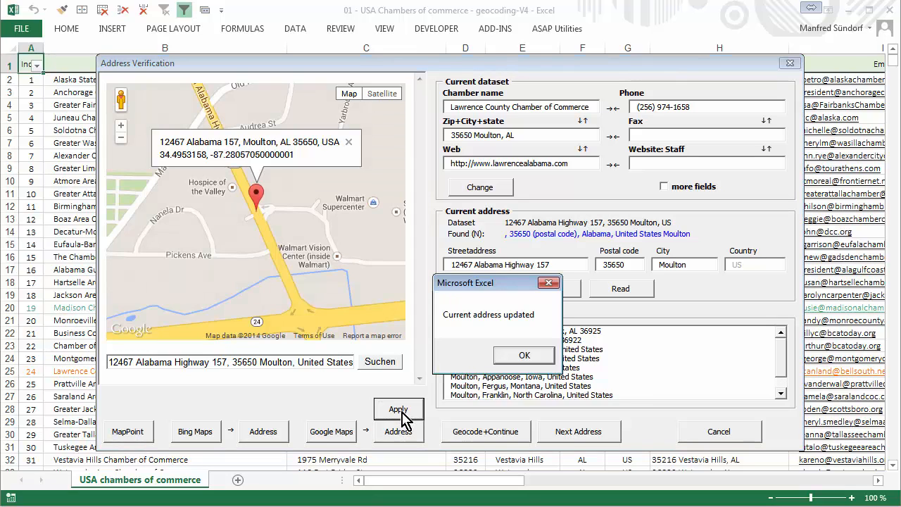
left_click(525, 357)
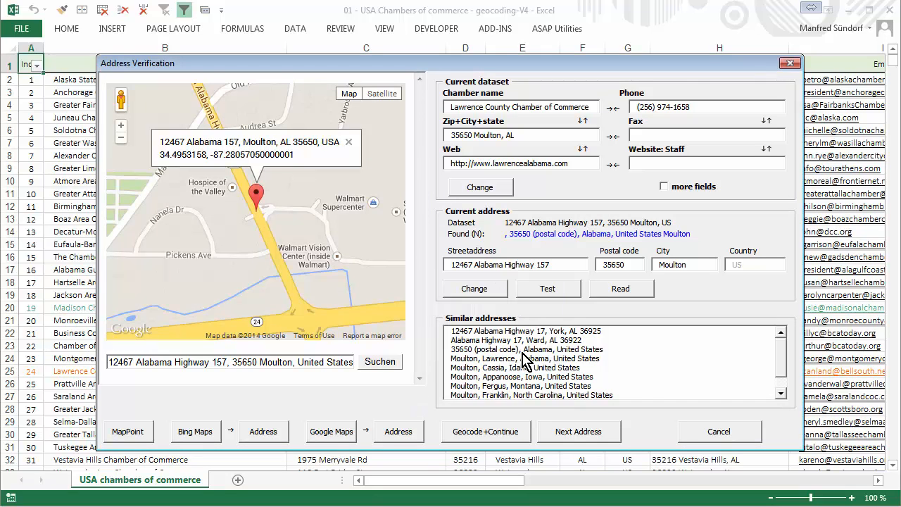
Step: Move the Lawrence County Chamber's Google Maps marker to the small red-roofed building's lot west of the highway and geocode the record
left_click(333, 434)
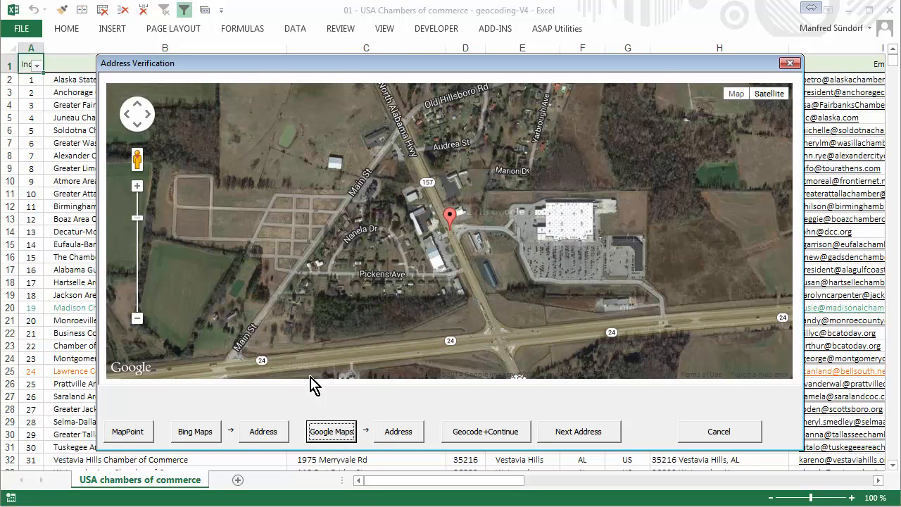
left_click(138, 186)
left_click(138, 186)
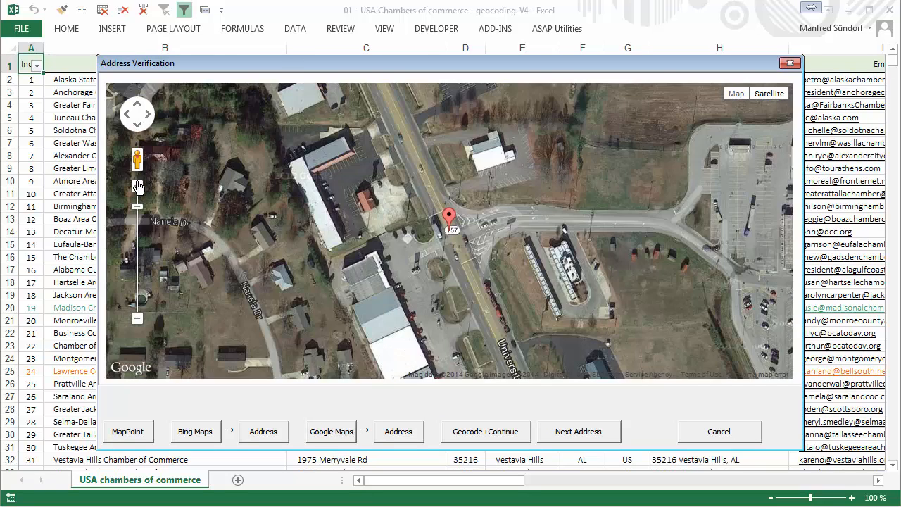
left_click(137, 186)
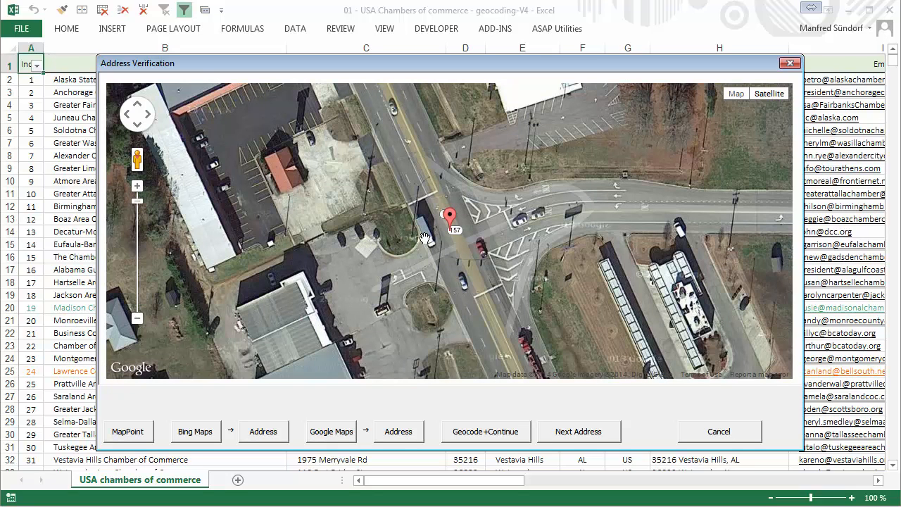
mouse_move(446, 221)
left_mouse_down()
mouse_move(378, 270)
mouse_move(348, 233)
mouse_move(322, 162)
left_mouse_up()
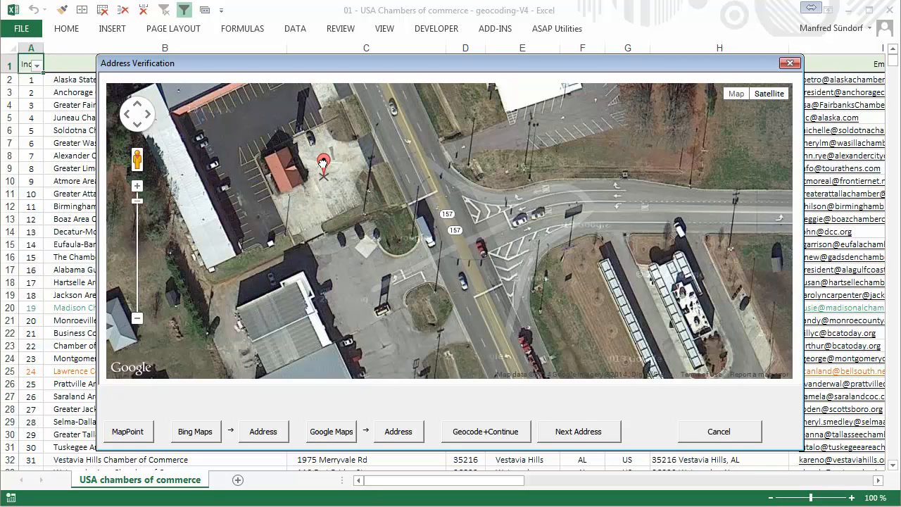
left_click(492, 431)
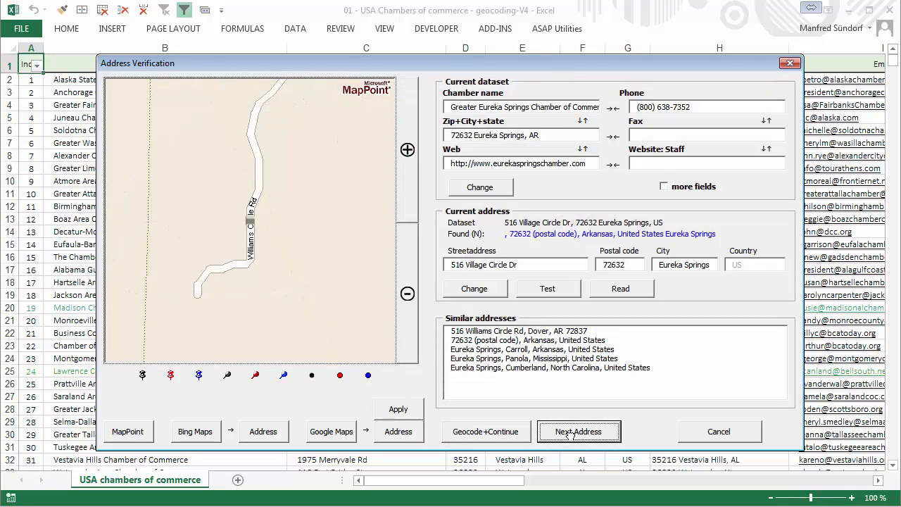
Step: Look up the Eureka Springs chamber in Google Maps and Bing Maps, using Bird's eye view, and geocode it with the Bing location
left_click(392, 431)
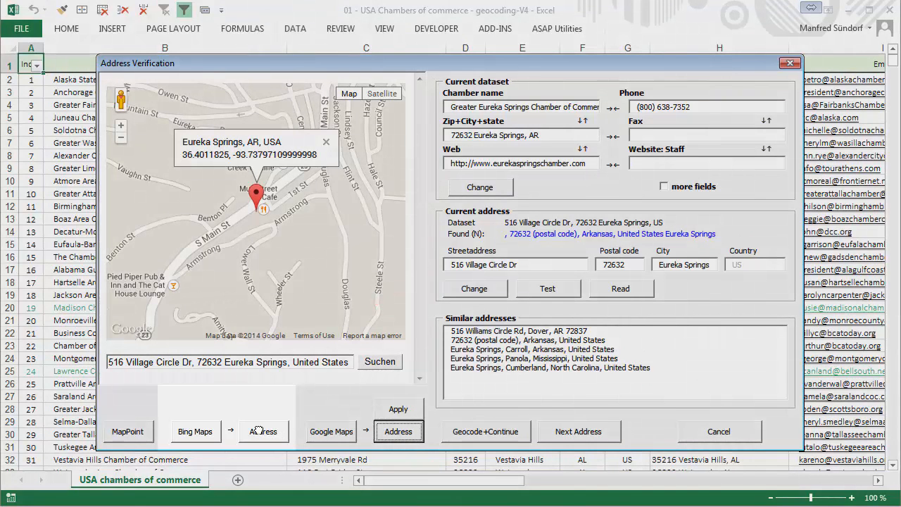
left_click(261, 432)
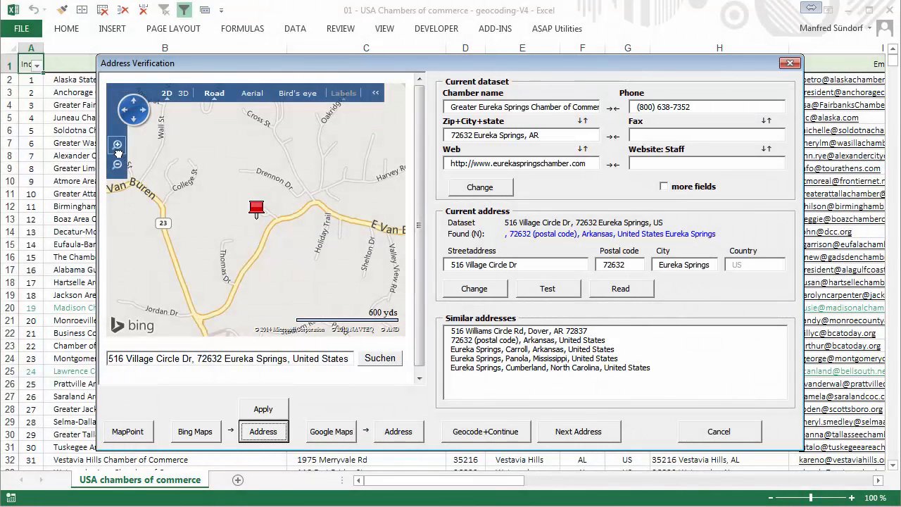
left_click(117, 146)
left_click(116, 145)
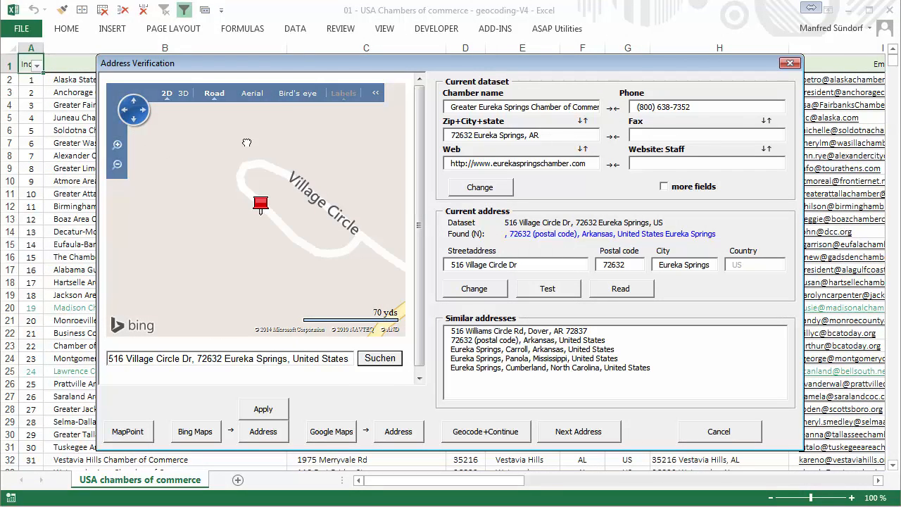
left_click(296, 93)
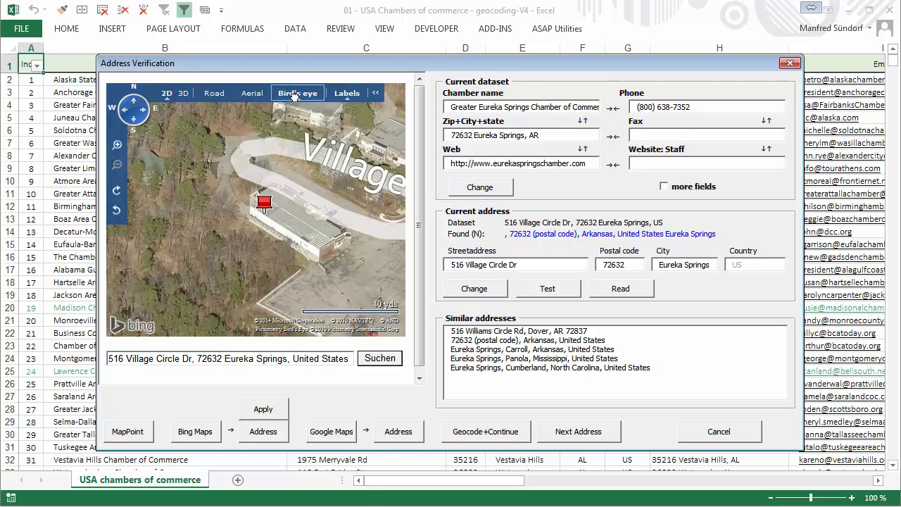
left_click(263, 410)
left_click(539, 356)
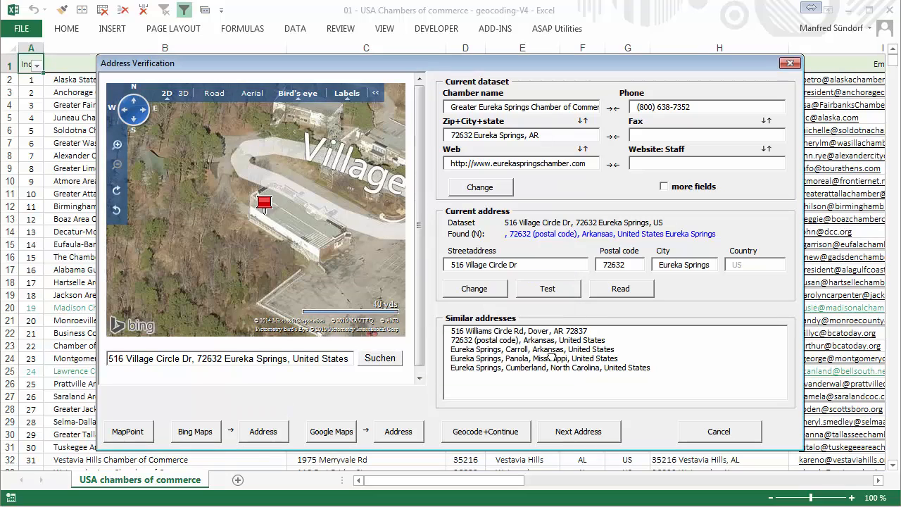
left_click(497, 432)
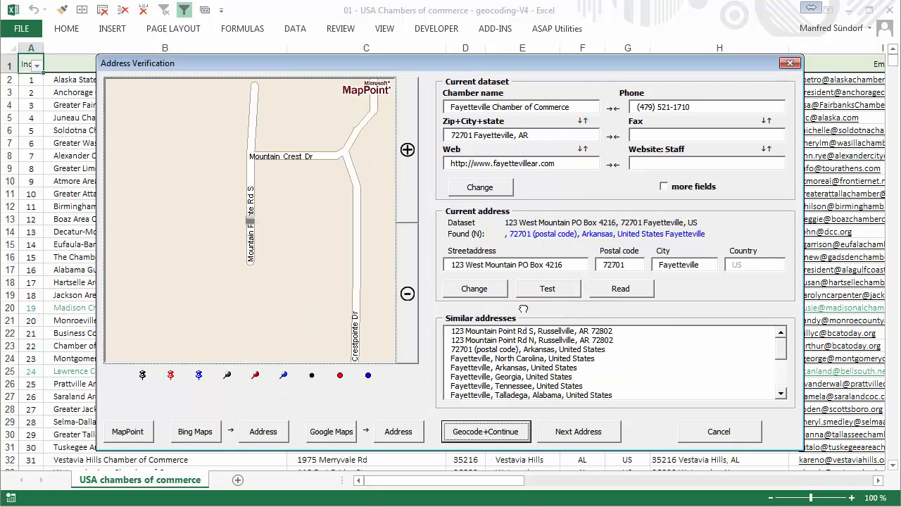
Step: Remove the PO Box from the Fayetteville chamber's street address, test the match, update the record's address and geocode it
left_click_drag(519, 265, 558, 265)
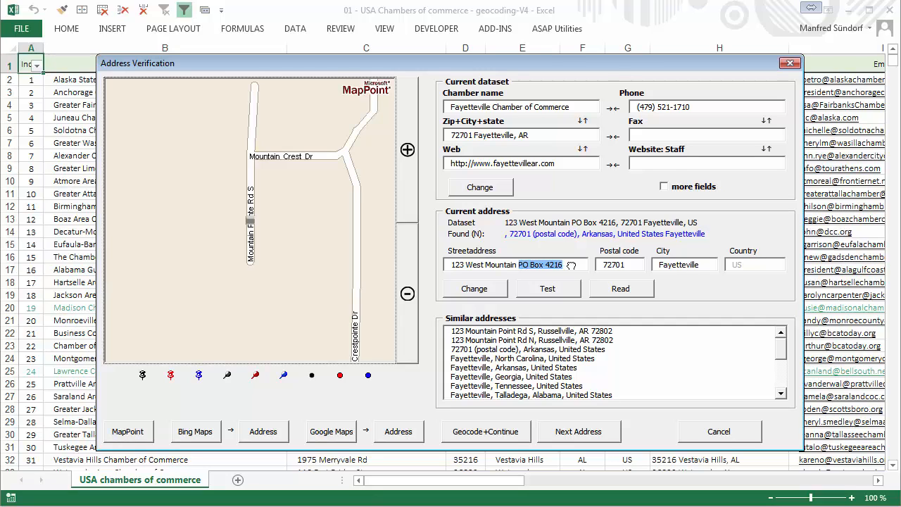
key("BackSpace")
left_click(548, 290)
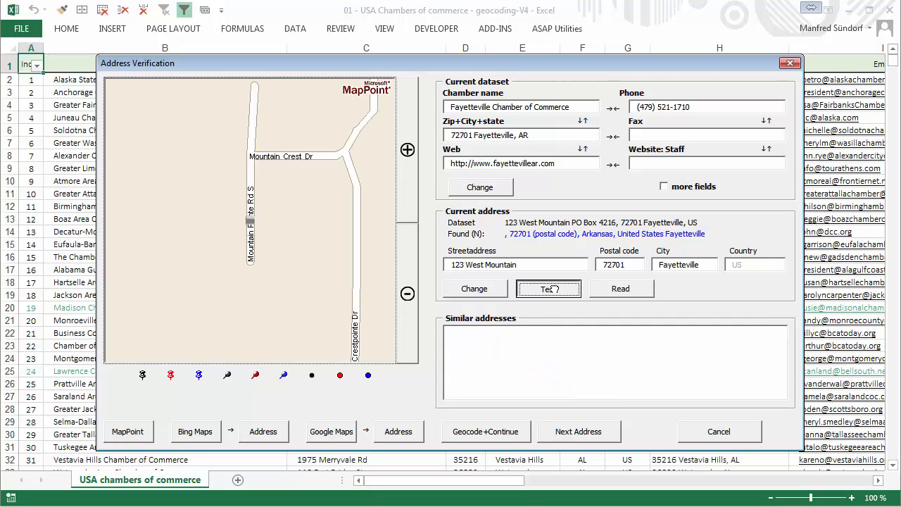
left_click(548, 330)
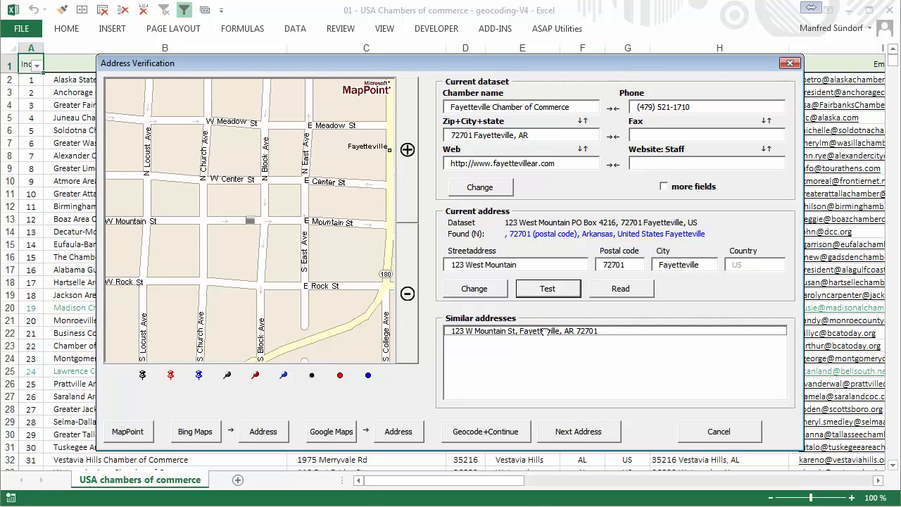
left_click(492, 288)
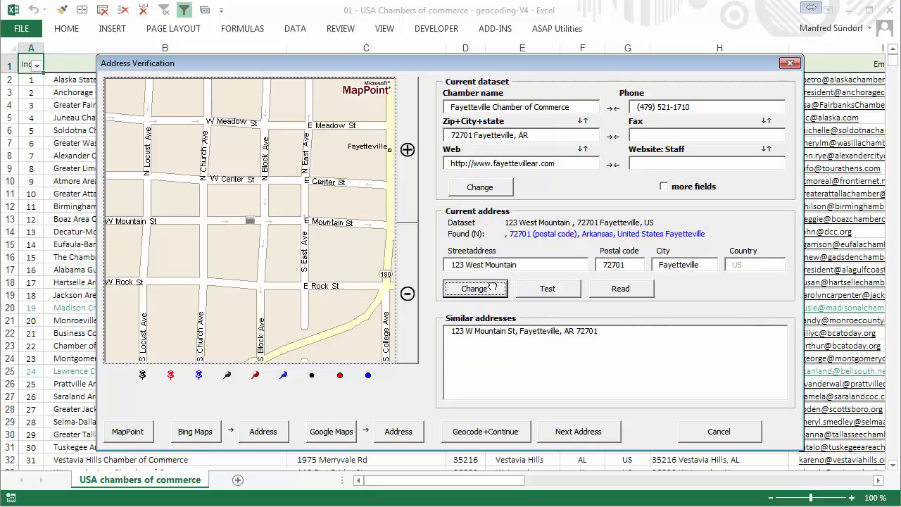
left_click(481, 432)
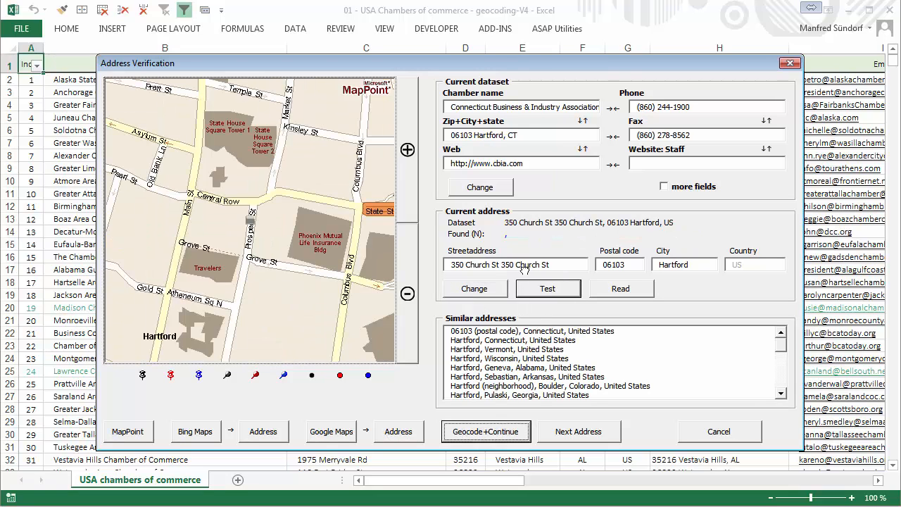
Step: Remove the duplicated street from the Connecticut Business & Industry Association's address, test it and select the matching Hartford address
left_click_drag(513, 264, 544, 262)
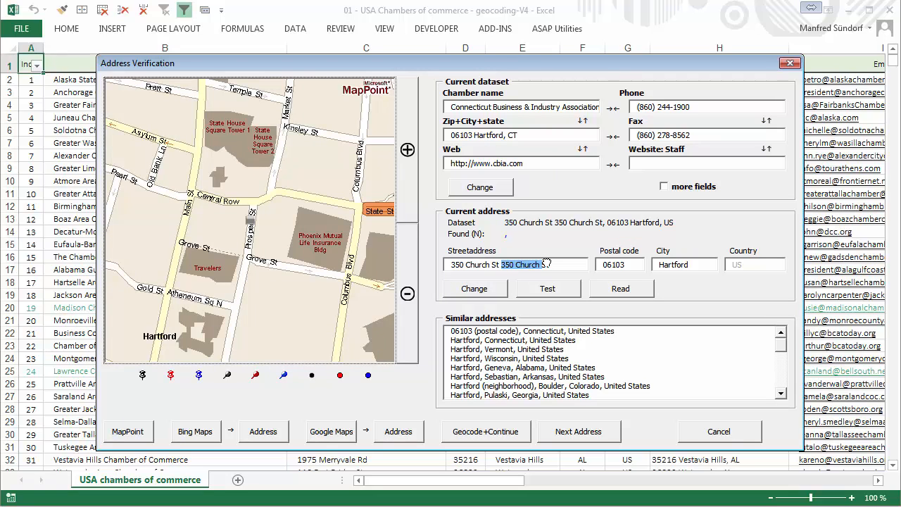
key("Delete")
key("Delete")
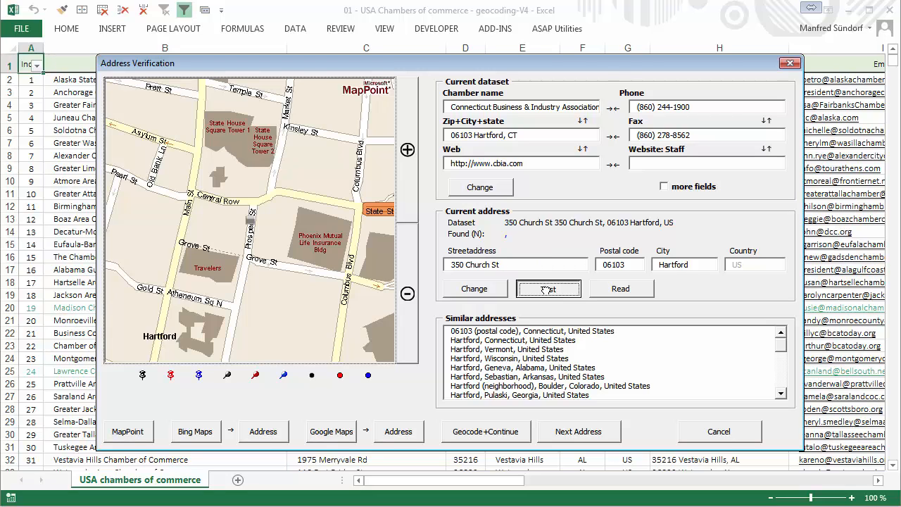
left_click(547, 289)
left_click(507, 332)
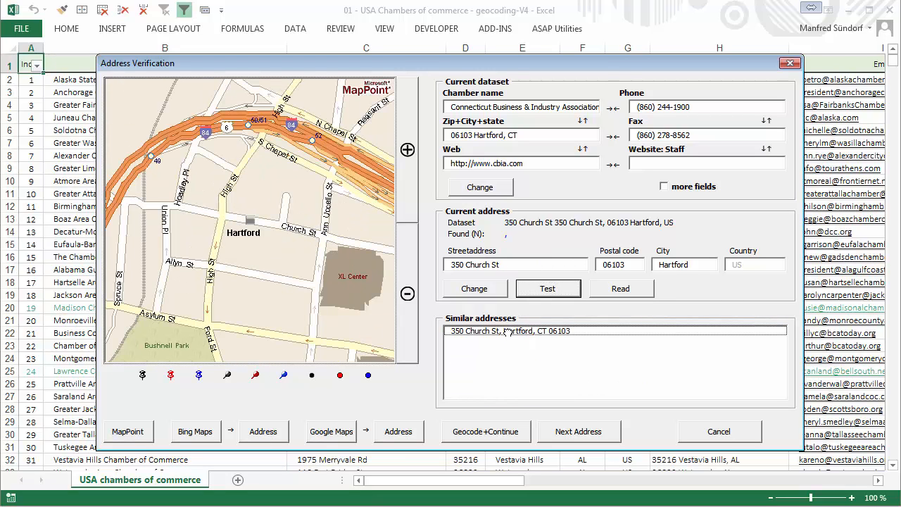
Step: Apply the Google Maps address to the Connecticut association's record and inspect its location close up in satellite view
left_click(399, 431)
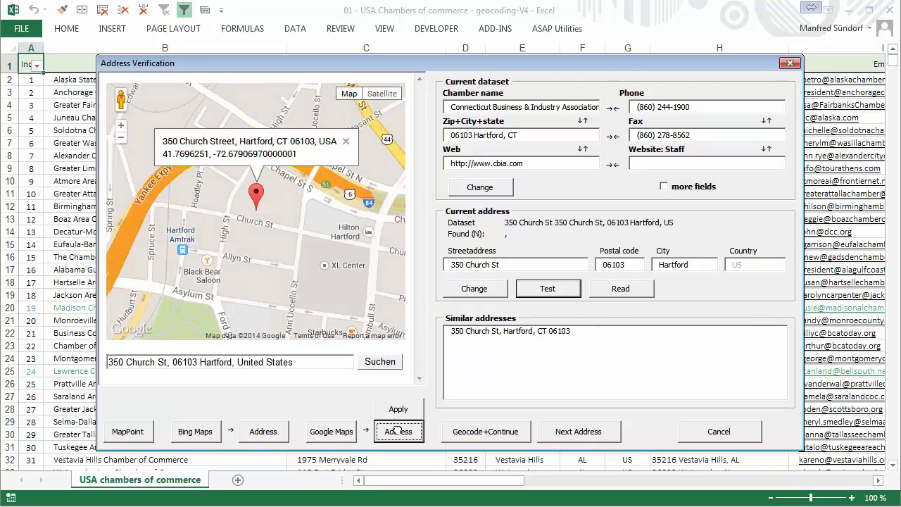
left_click(398, 410)
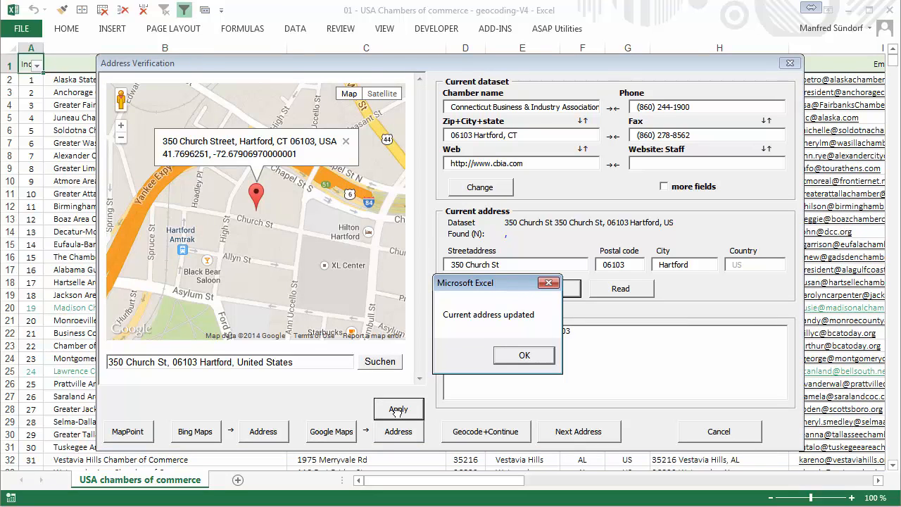
left_click(524, 357)
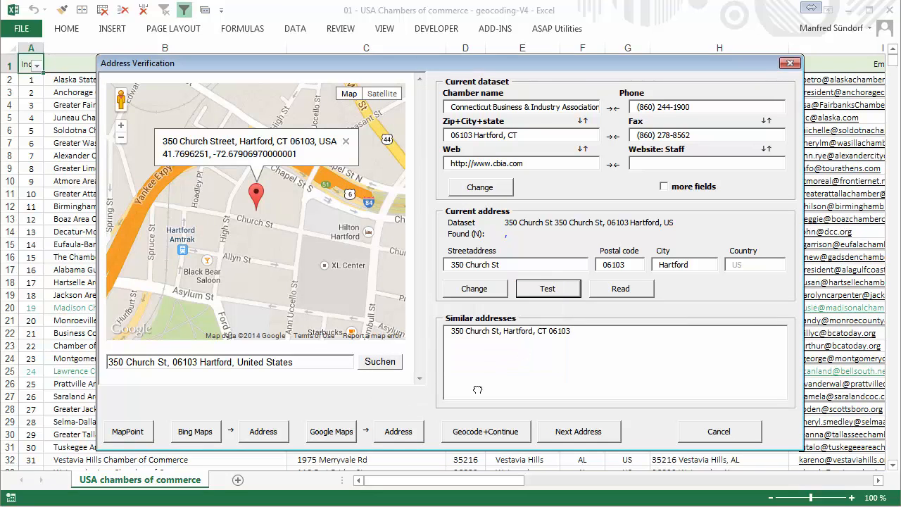
left_click(331, 432)
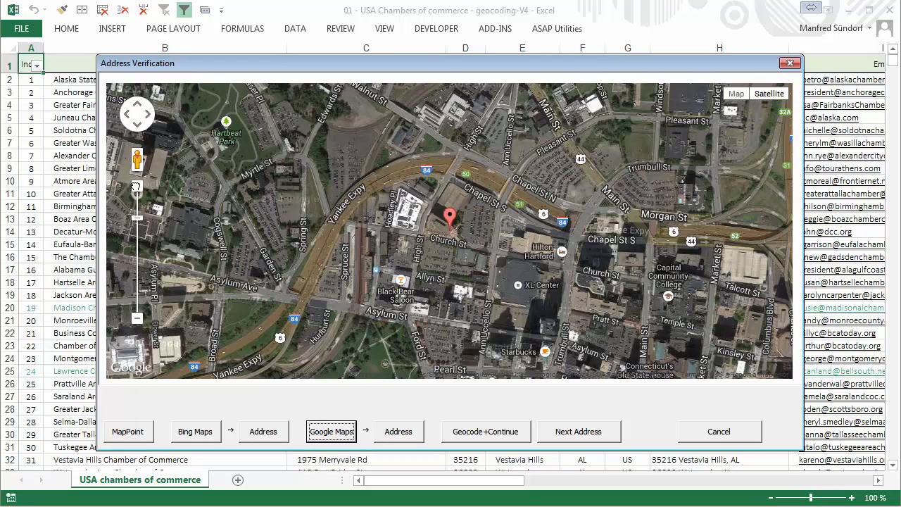
left_click(137, 187)
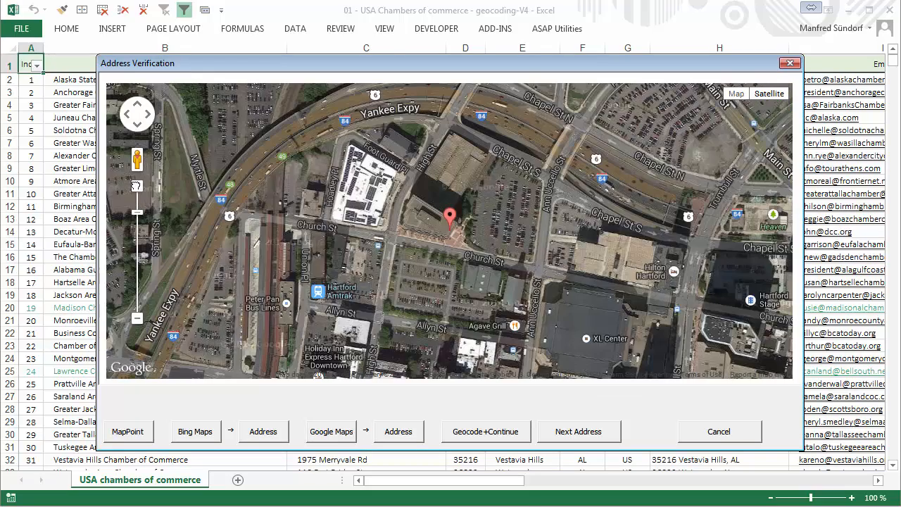
left_click(137, 187)
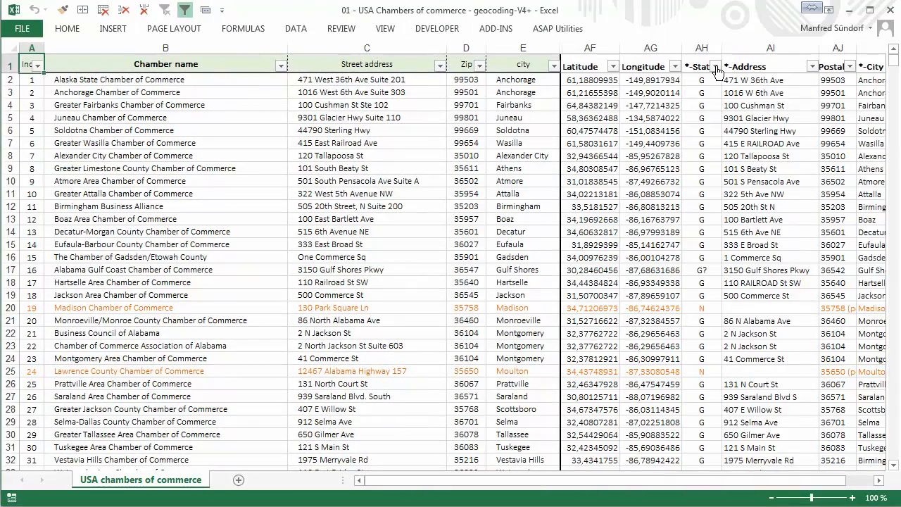
Step: Filter the *-Status column to exclude the records with status G
left_click(716, 66)
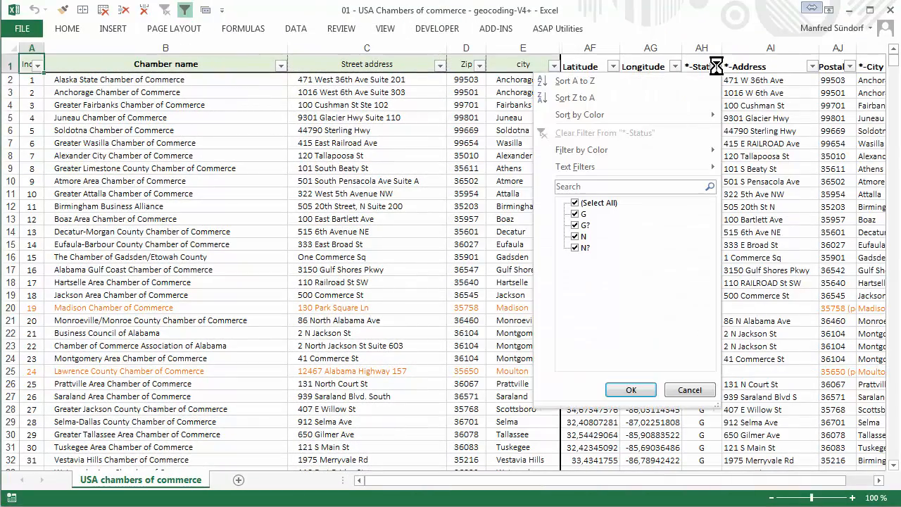
left_click(577, 214)
left_click(629, 391)
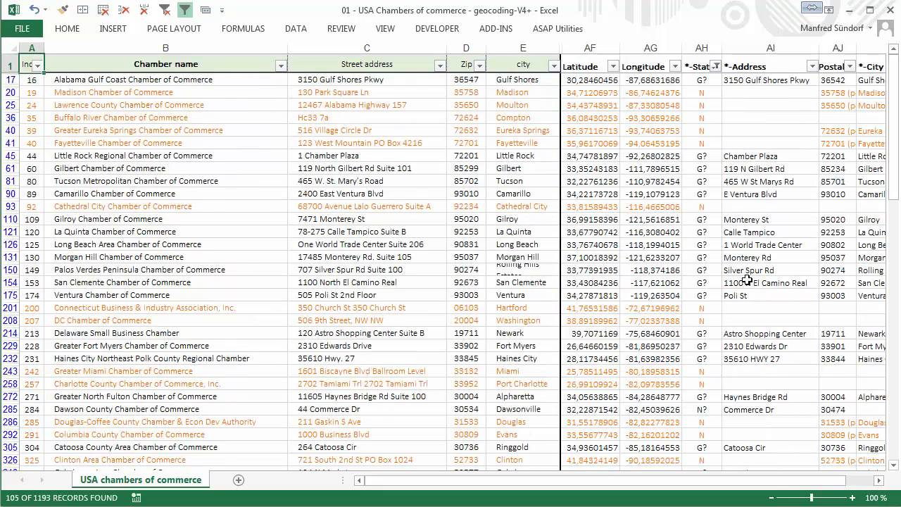
mouse_move(898, 88)
left_mouse_down()
mouse_move(895, 366)
mouse_move(897, 70)
left_mouse_up()
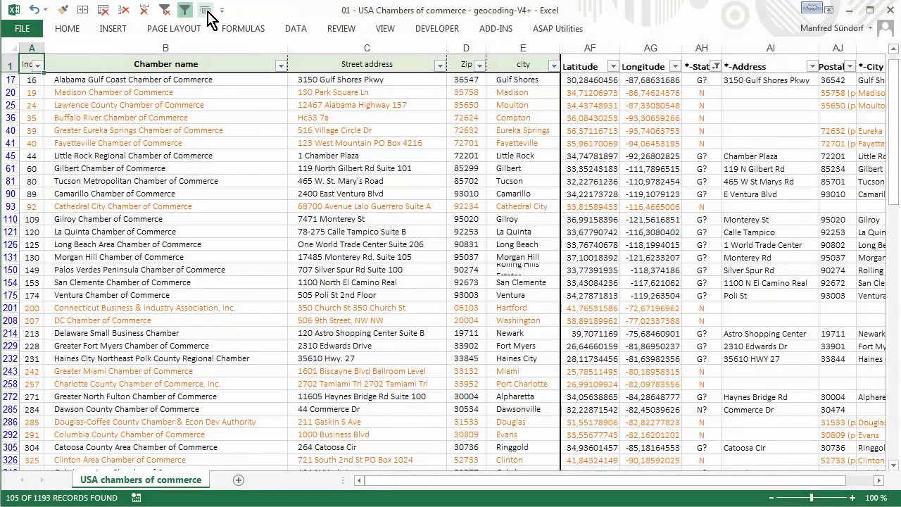
Step: Run the Google Geocoder on the records with status N, G? and review the coordinates through the end of the list
left_click(206, 10)
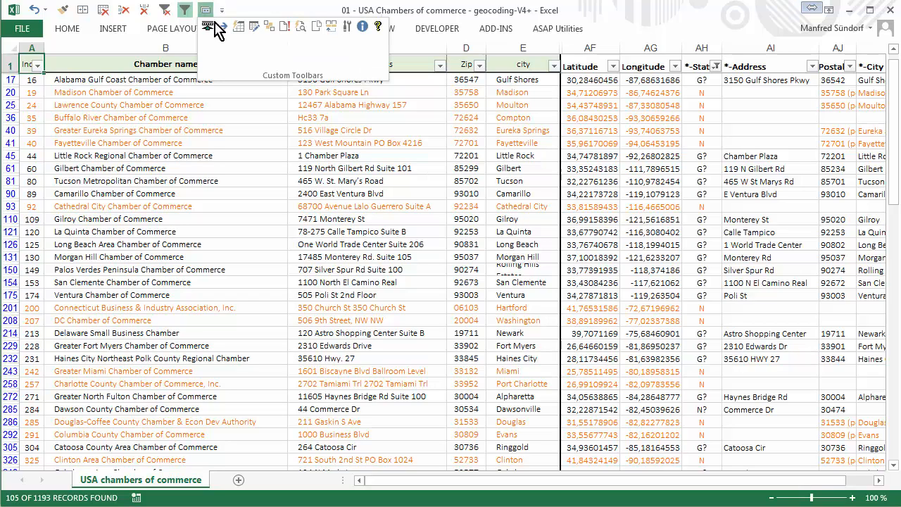
left_click(271, 29)
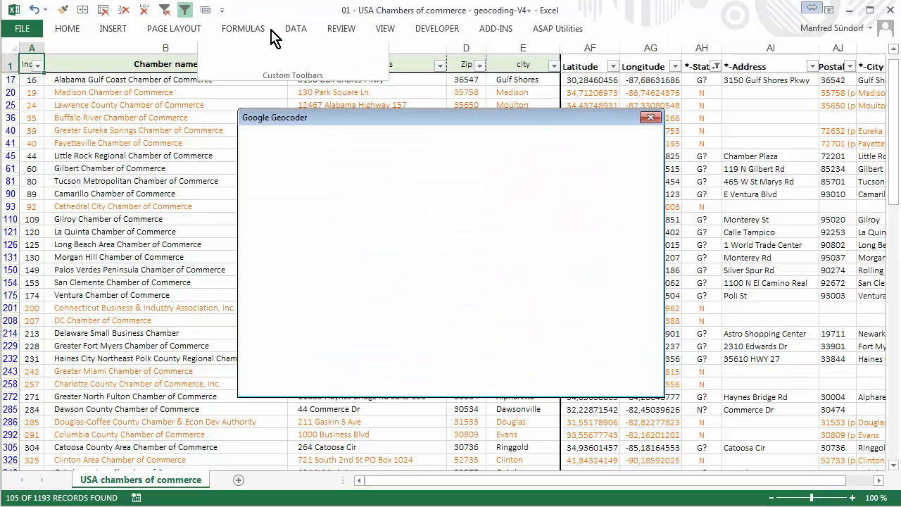
left_click_drag(360, 128, 143, 94)
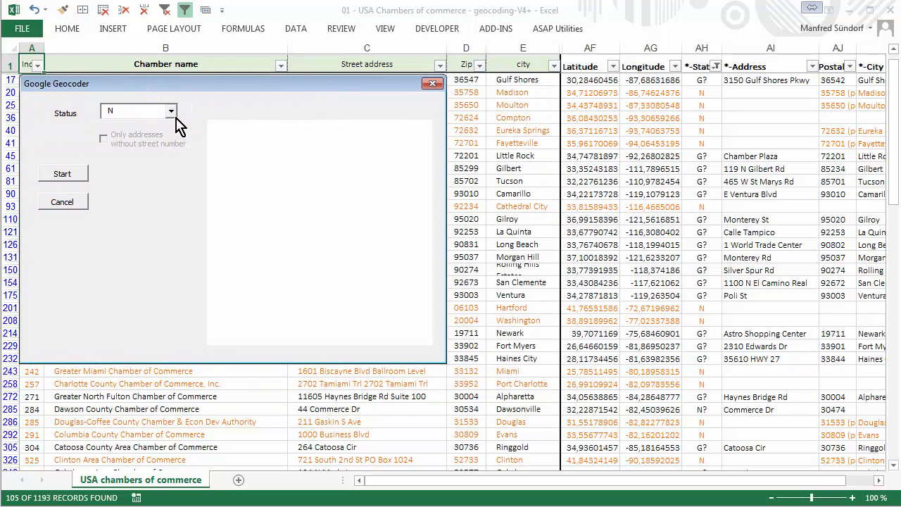
left_click(172, 111)
left_click(156, 126)
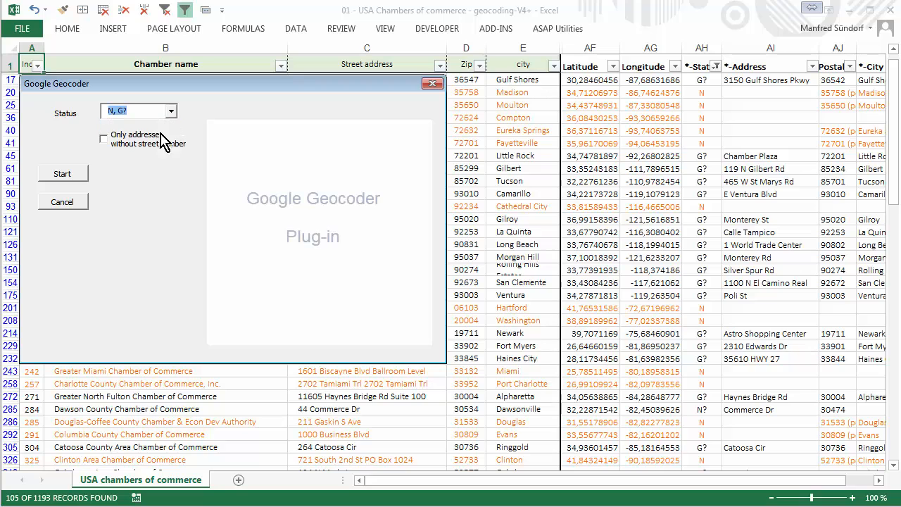
left_click(68, 176)
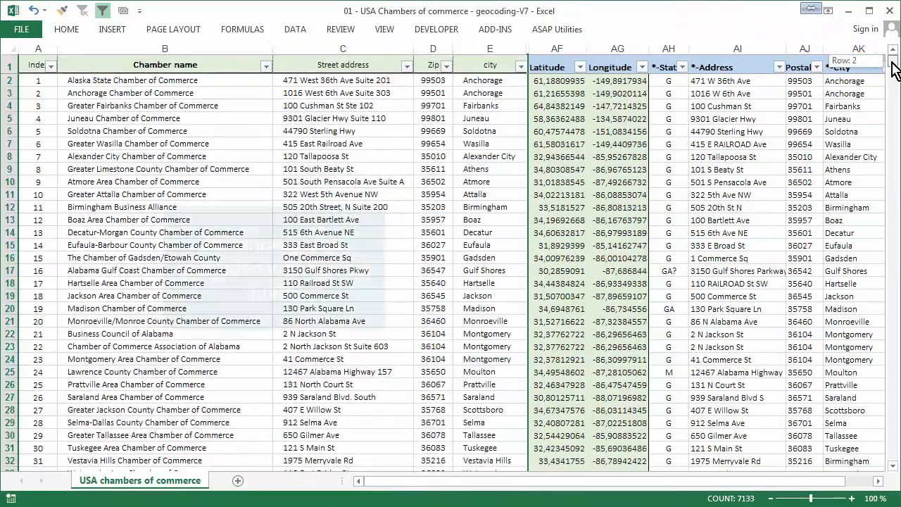
left_click_drag(895, 69, 895, 476)
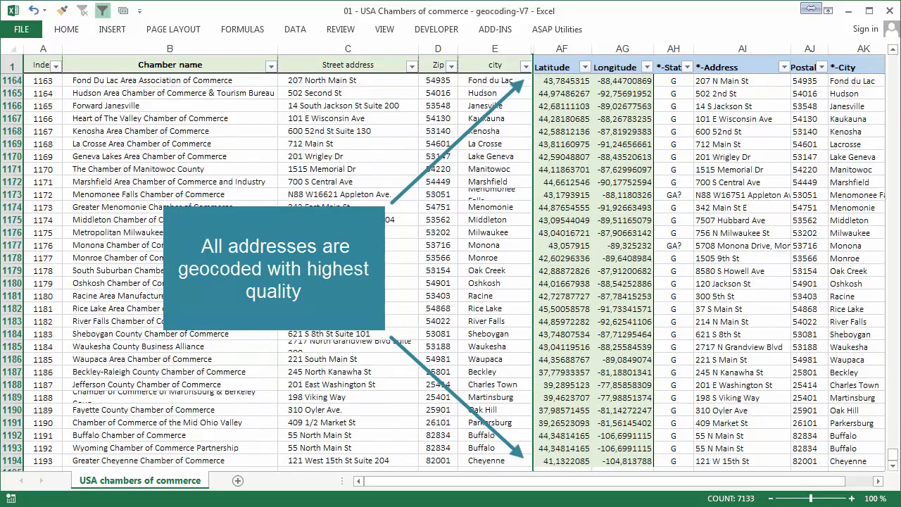
key("ctrl+Home")
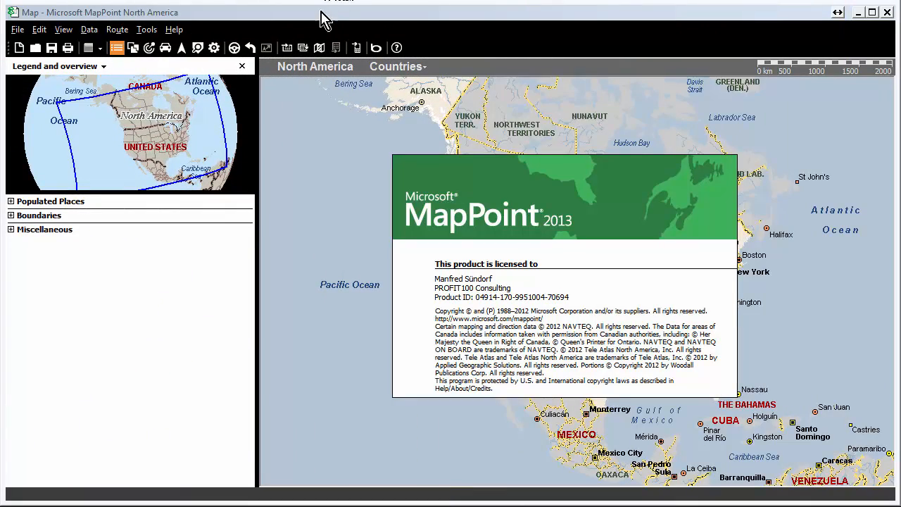
Step: In MapPoint, import the Chambers of commerce sheet from Chambers of commerce - USA - eng with United States as country and the proposed column types
left_click(304, 49)
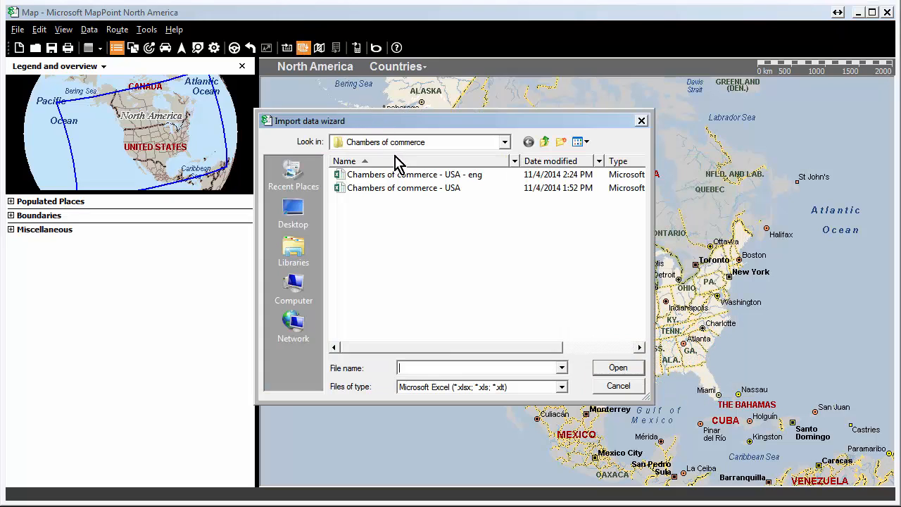
left_click(402, 182)
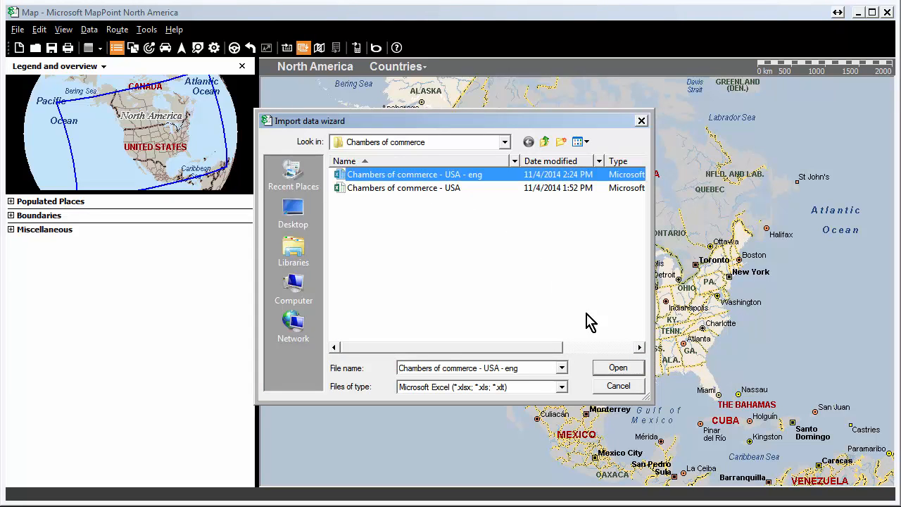
left_click(617, 367)
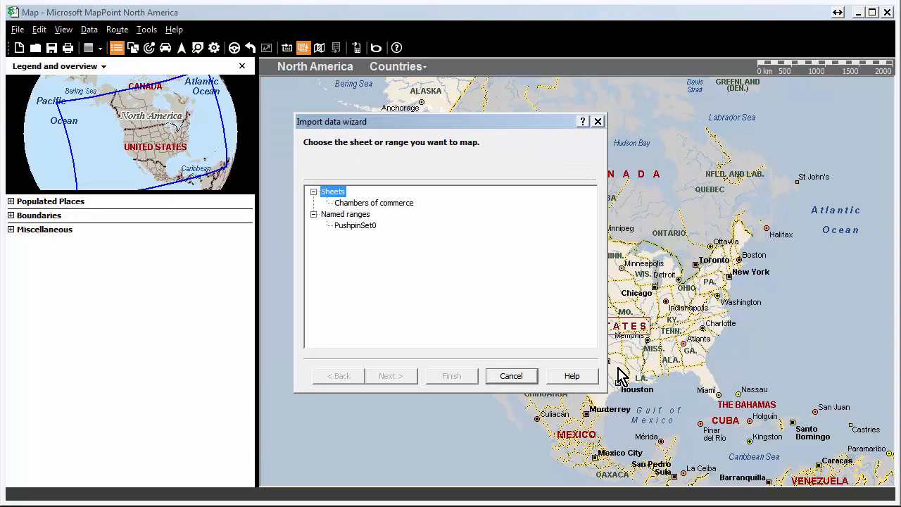
left_click(404, 205)
left_click(395, 378)
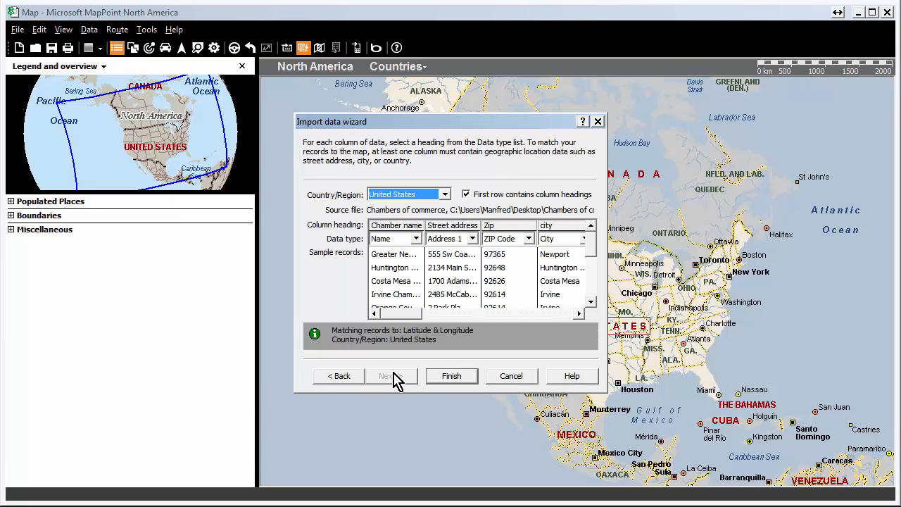
left_click(453, 377)
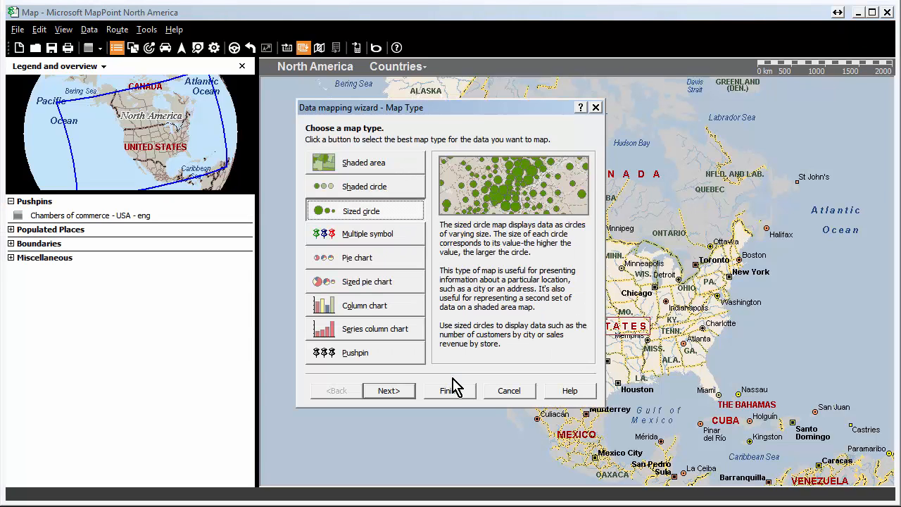
Step: Map the imported chambers as a pushpin map using the slanted blue pushpin symbol
left_click(381, 355)
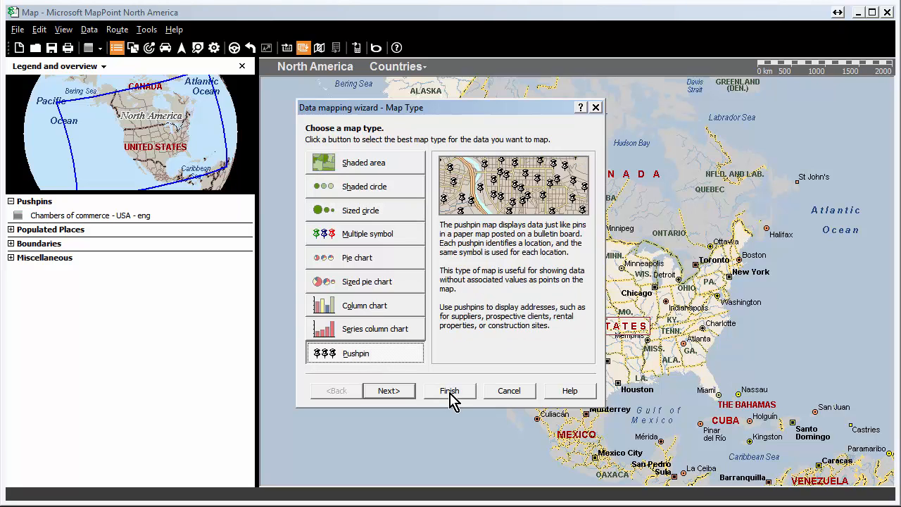
left_click(403, 395)
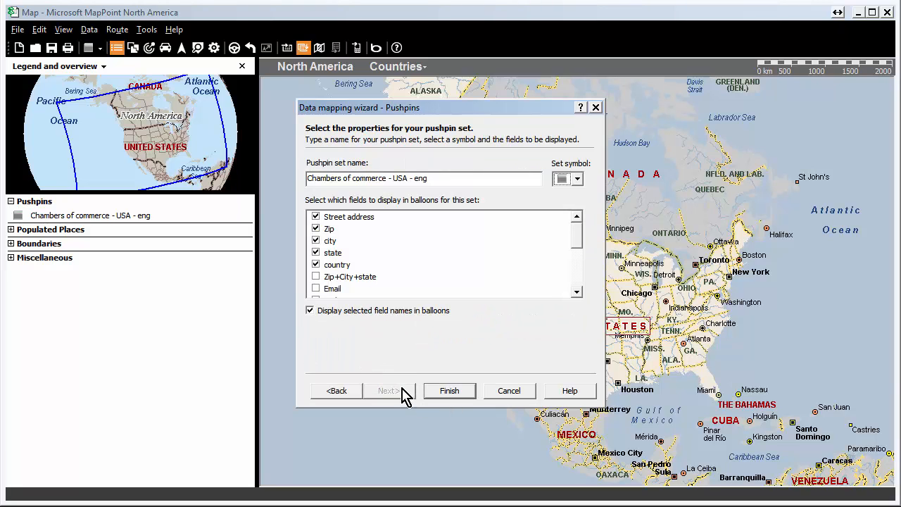
left_click(577, 179)
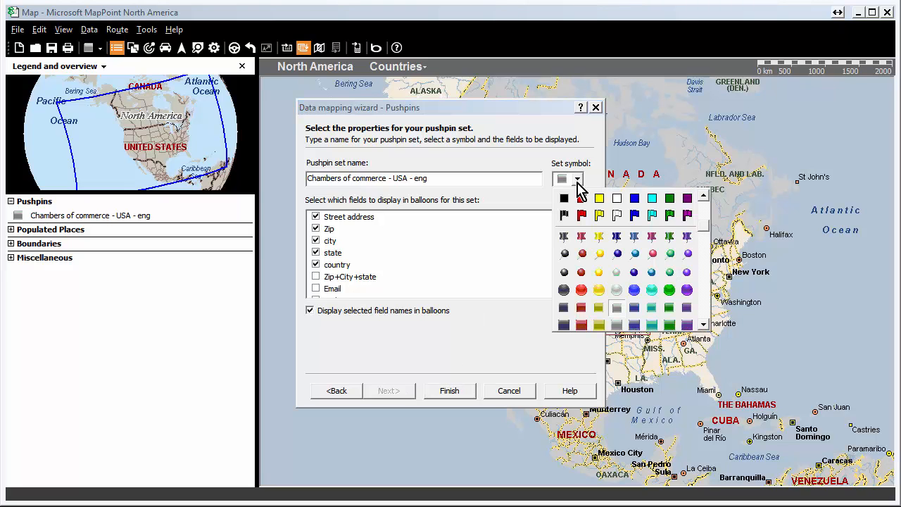
scroll(708, 217, "up", 4)
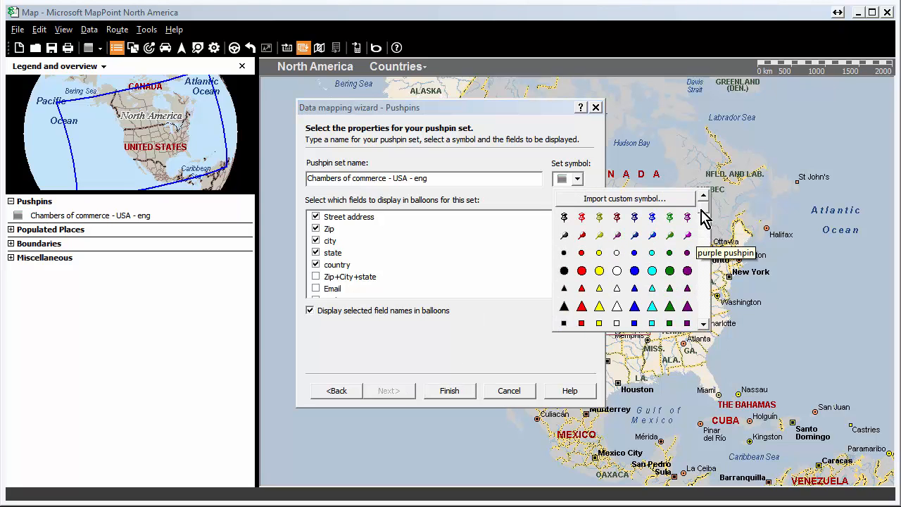
left_click(638, 237)
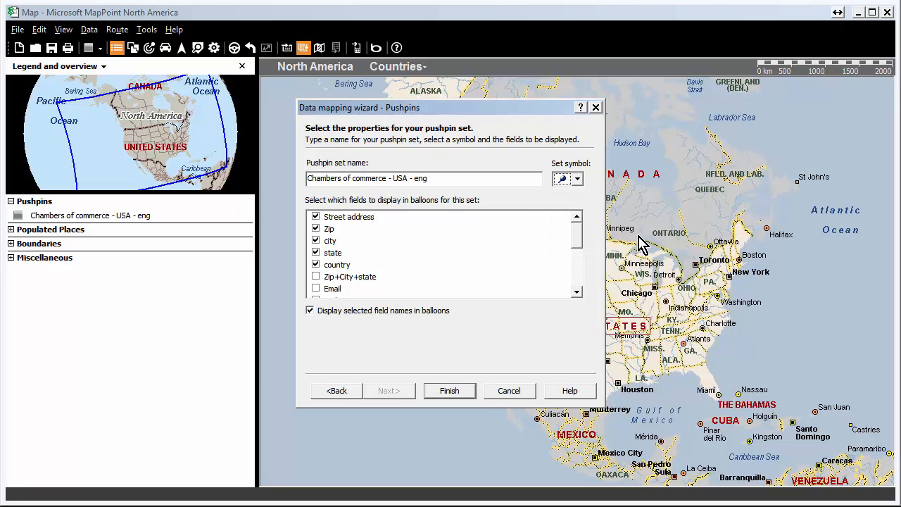
left_click(456, 393)
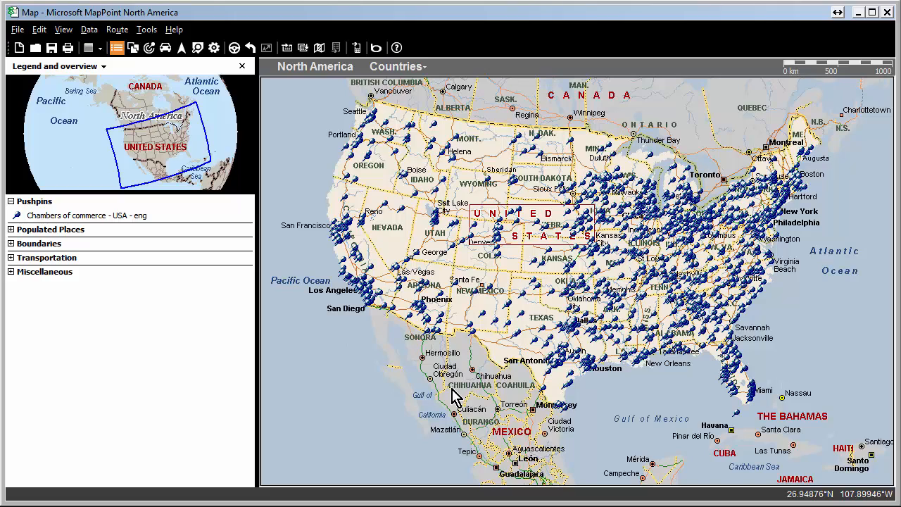
Step: Show the pushpin details of one chamber in northern New Mexico and one in northern Nevada
left_click(493, 295)
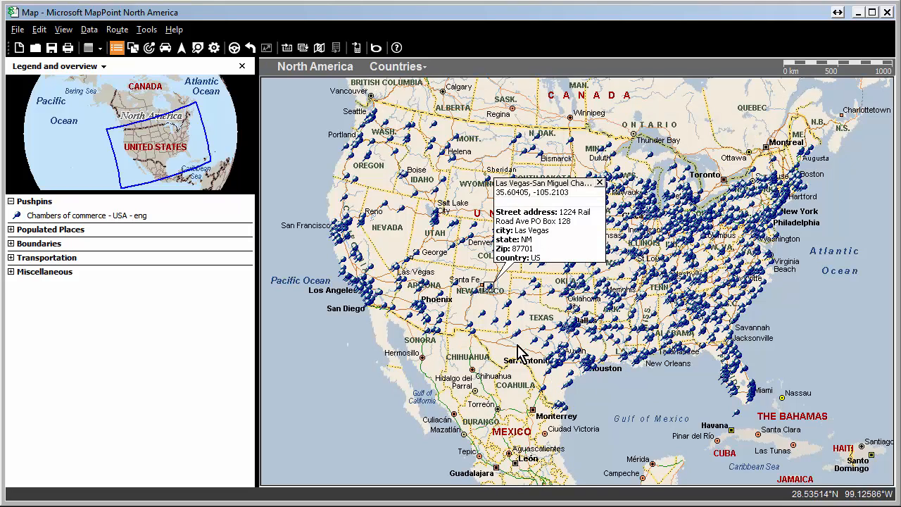
left_click(385, 206)
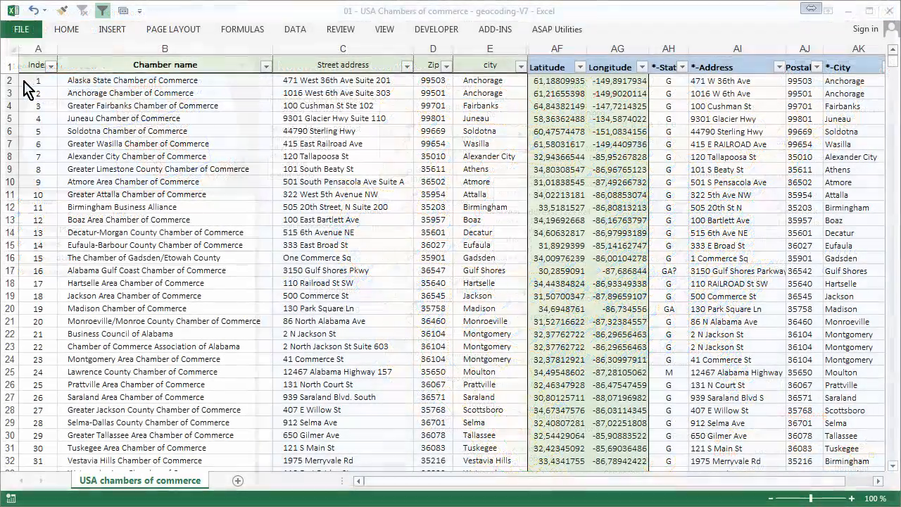
Step: Switch to Excel and open Address Verification for the Alaska State Chamber of Commerce record in row 2
left_click(7, 79)
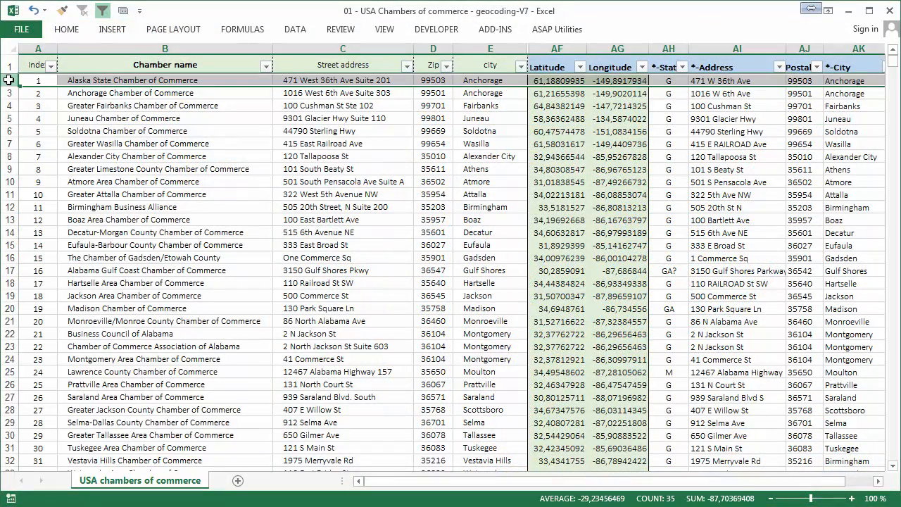
left_click(122, 12)
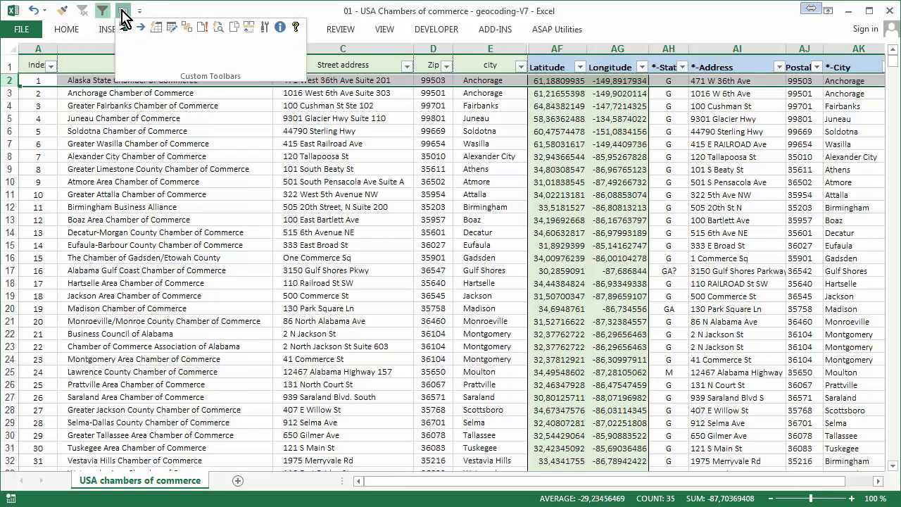
left_click(235, 28)
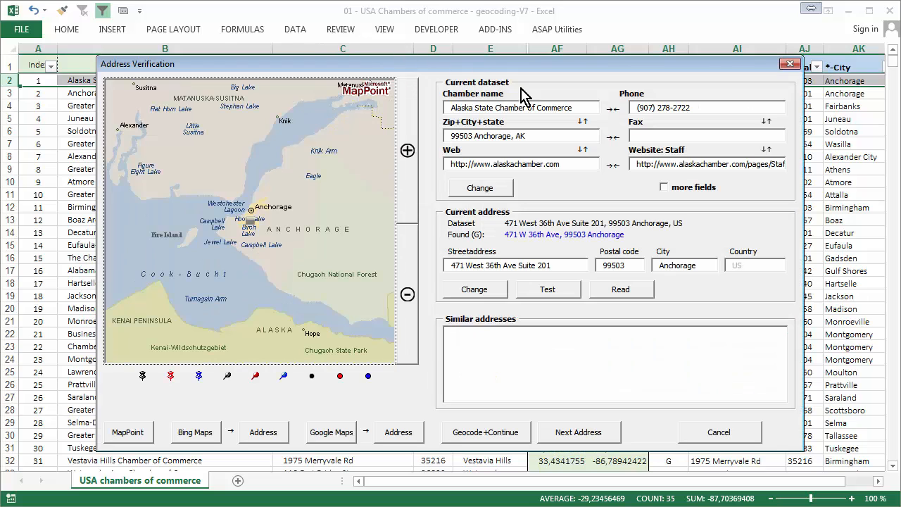
Step: View the chamber's staff web page and a Google search for its name from the record, closing each browser window
left_click(651, 154)
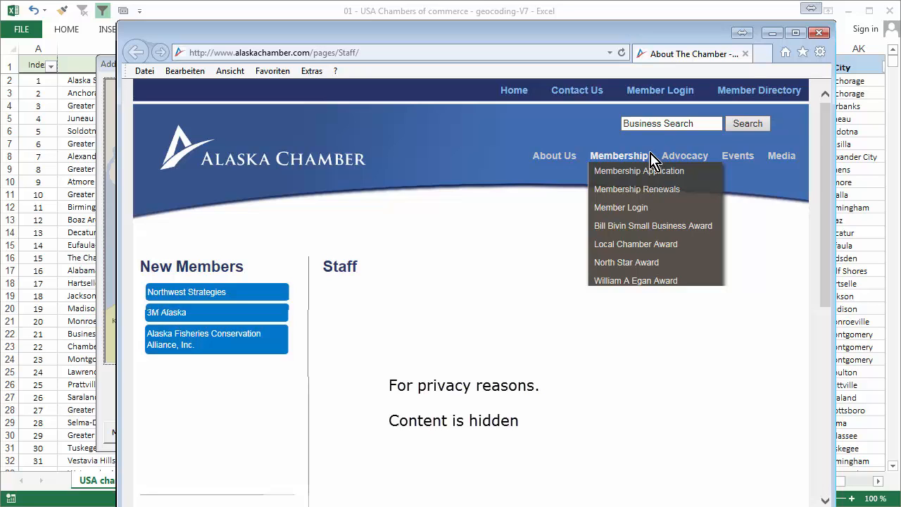
left_click(819, 33)
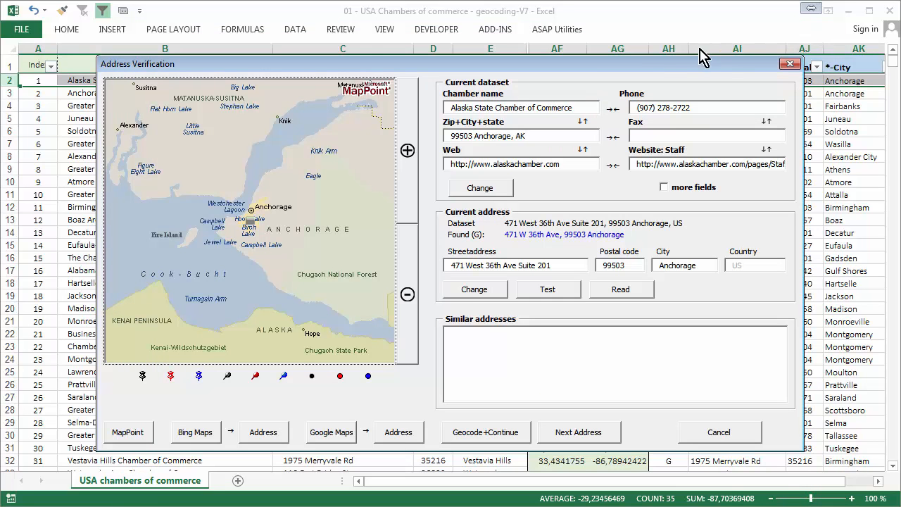
left_click(472, 95)
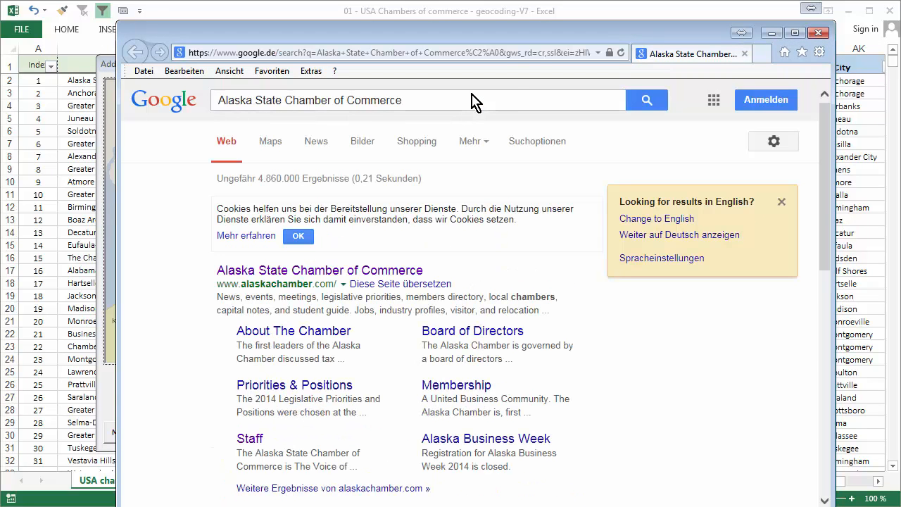
left_click(818, 33)
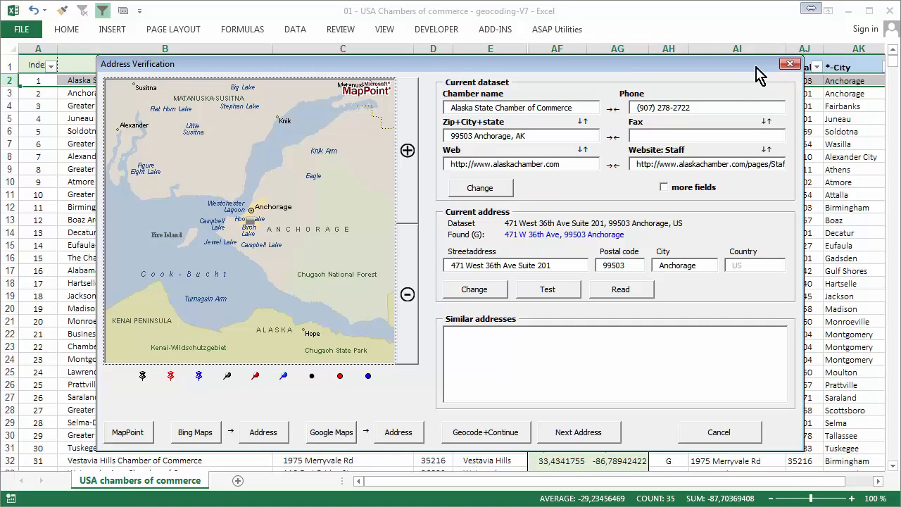
Step: Show more fields for the record, check the Number of Members choices among the predefined fields, and return to the MapPoint map
left_click(665, 188)
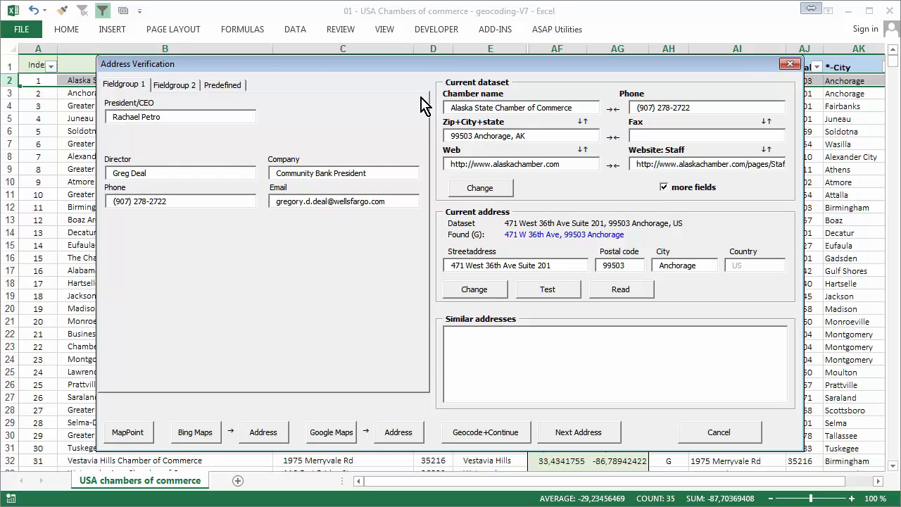
left_click(229, 86)
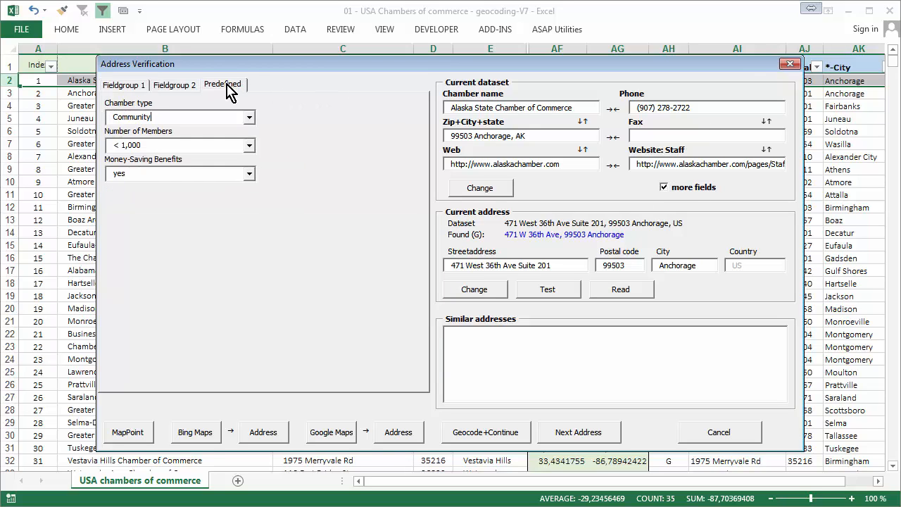
left_click(249, 145)
left_click(250, 146)
left_click(124, 433)
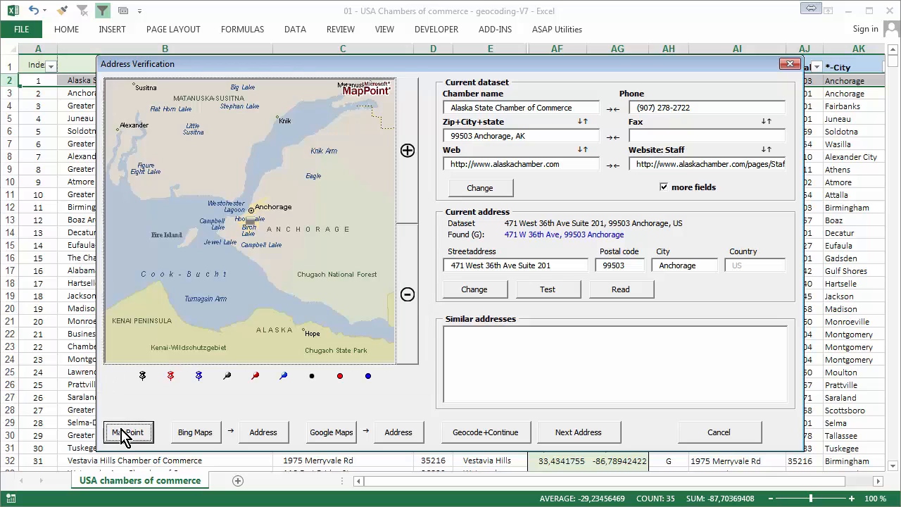
Step: View the chamber's address in Google Maps and in Street View at its marker, and return to the MapPoint map
left_click(333, 434)
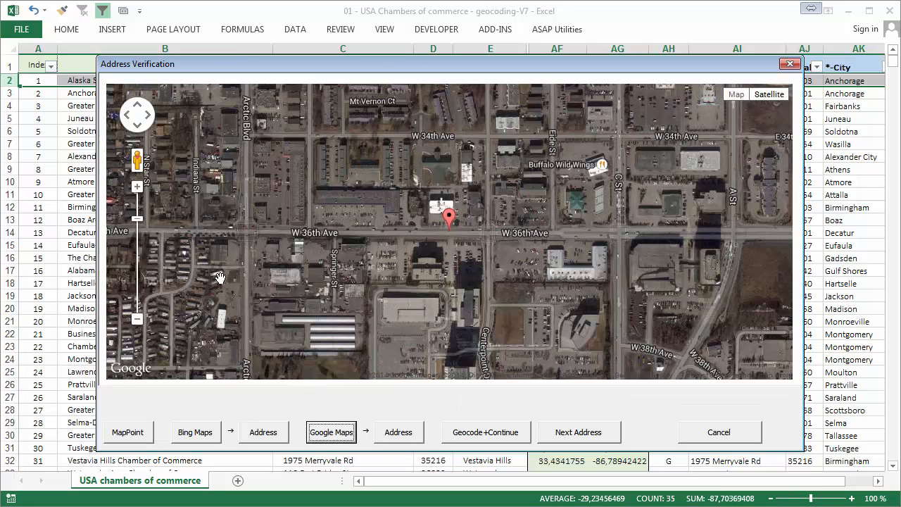
mouse_move(138, 160)
left_mouse_down()
mouse_move(444, 212)
mouse_move(441, 219)
left_mouse_up()
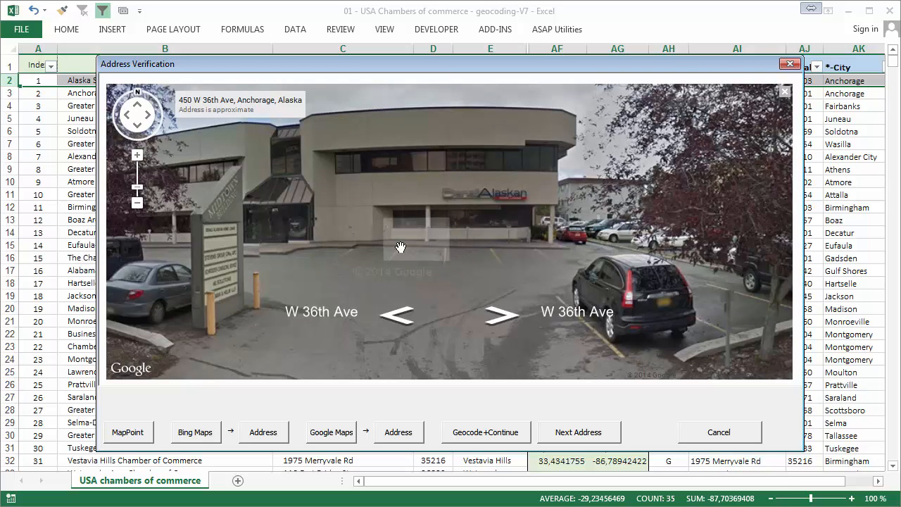
left_click(131, 432)
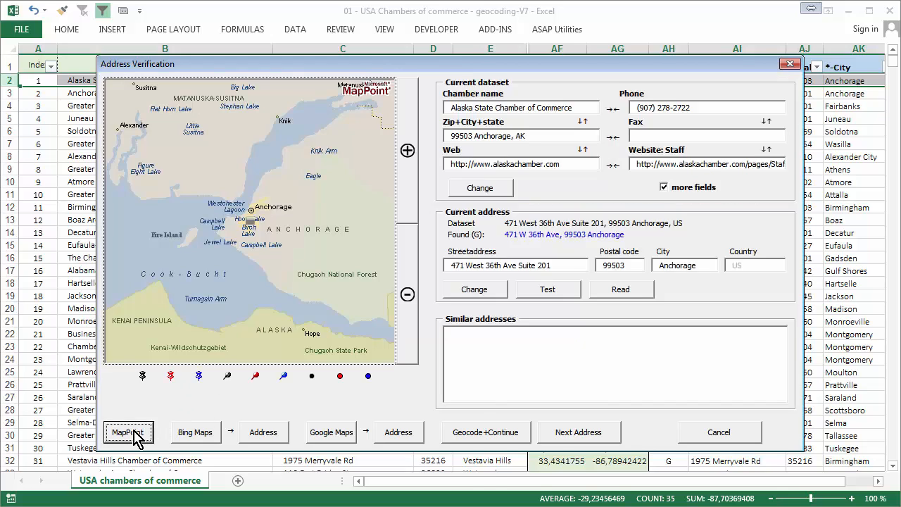